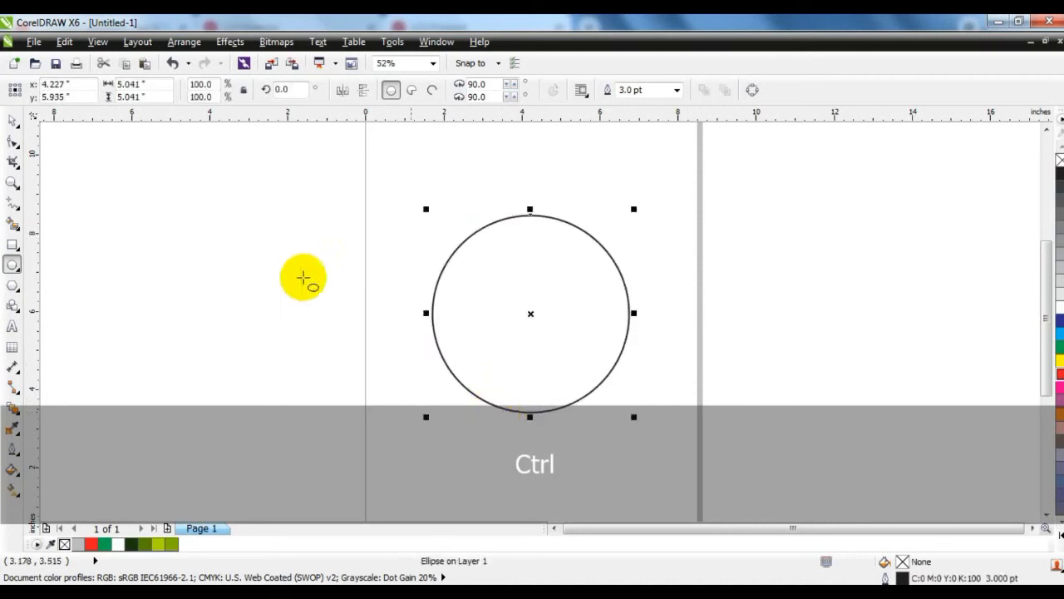
- Enlarge the circle to a 6.25 in diameter and deselect it
drag(425, 210, 397, 179)
drag(634, 416, 651, 456)
click(12, 120)
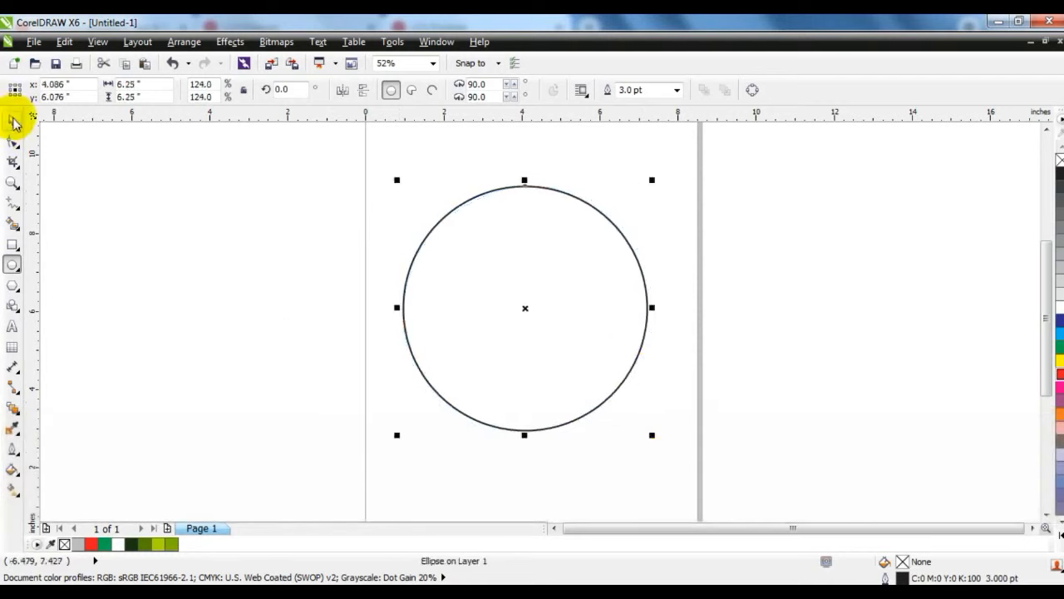
click(216, 359)
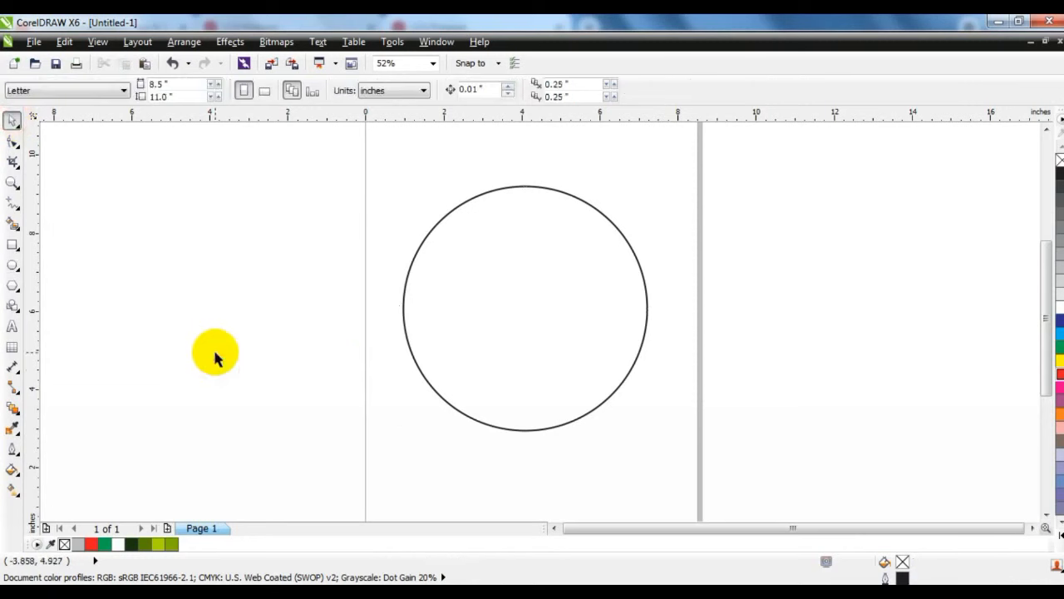
- Draw a 3 pt segmented line across the circle, extending past both sides, with two small notches near the middle
click(12, 182)
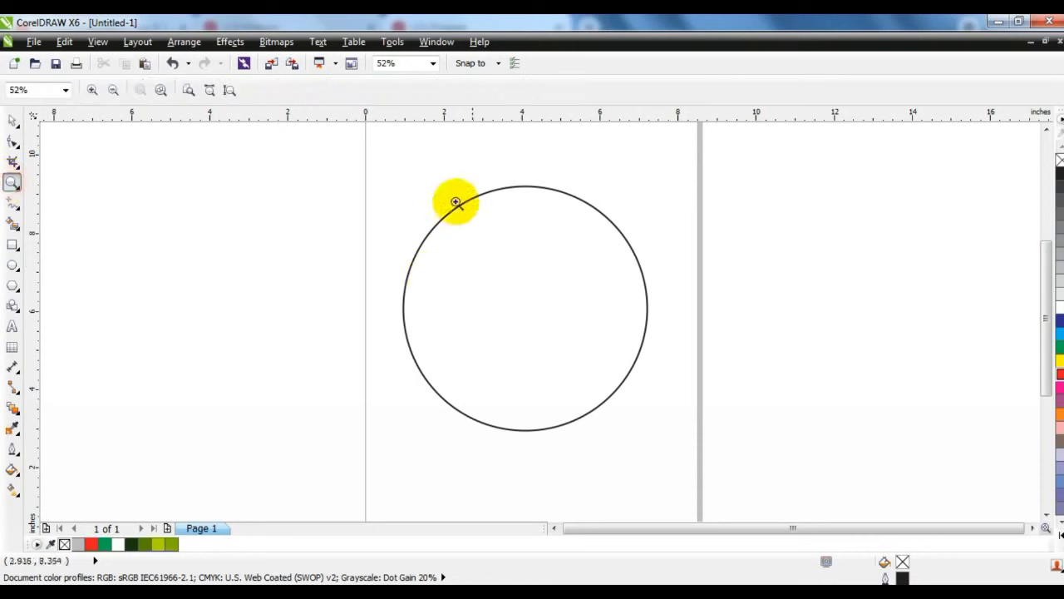
drag(352, 144, 693, 437)
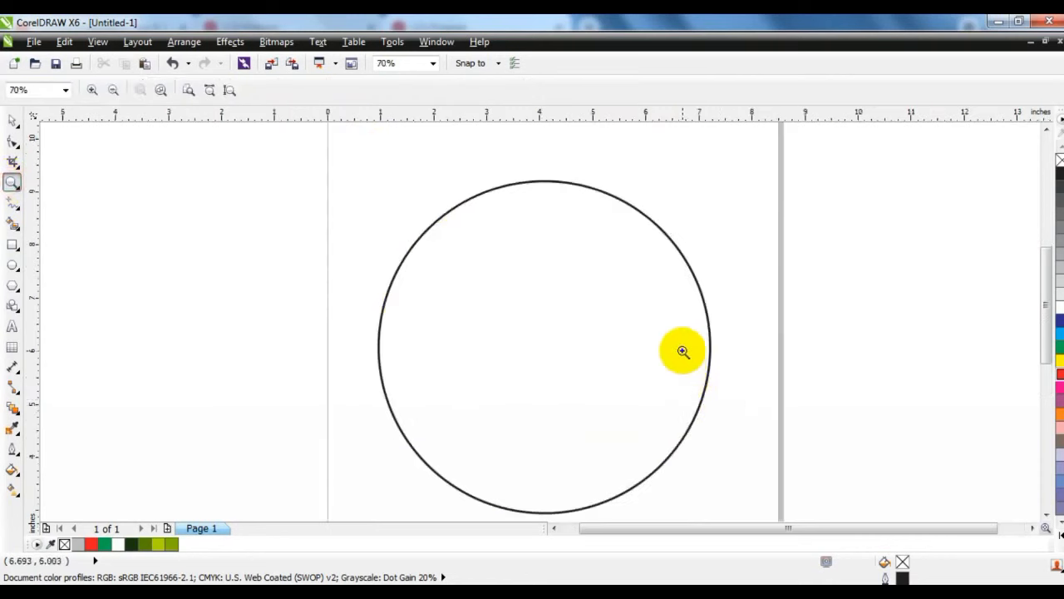
click(12, 203)
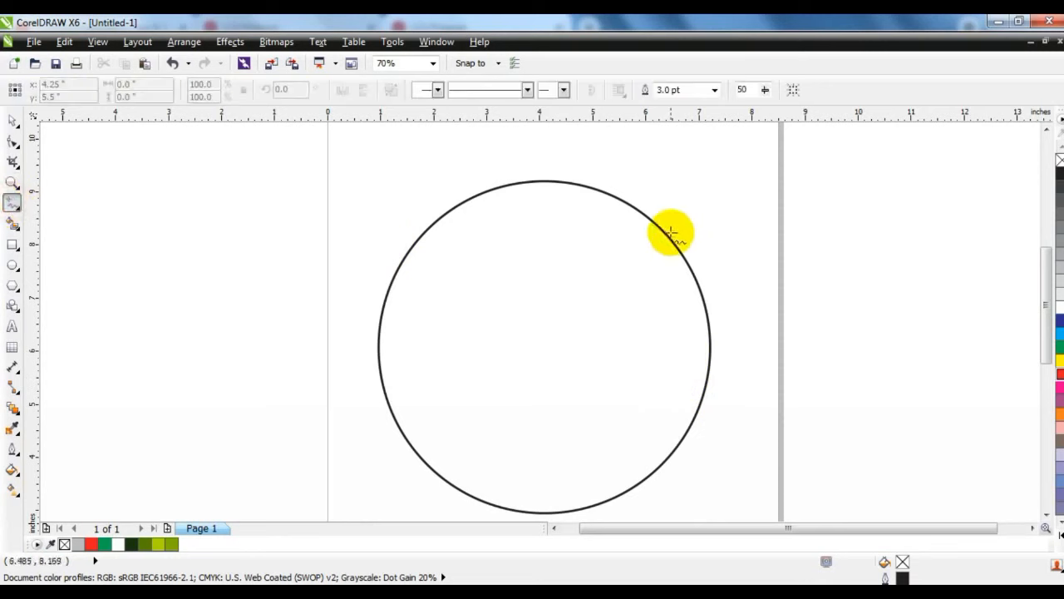
click(719, 212)
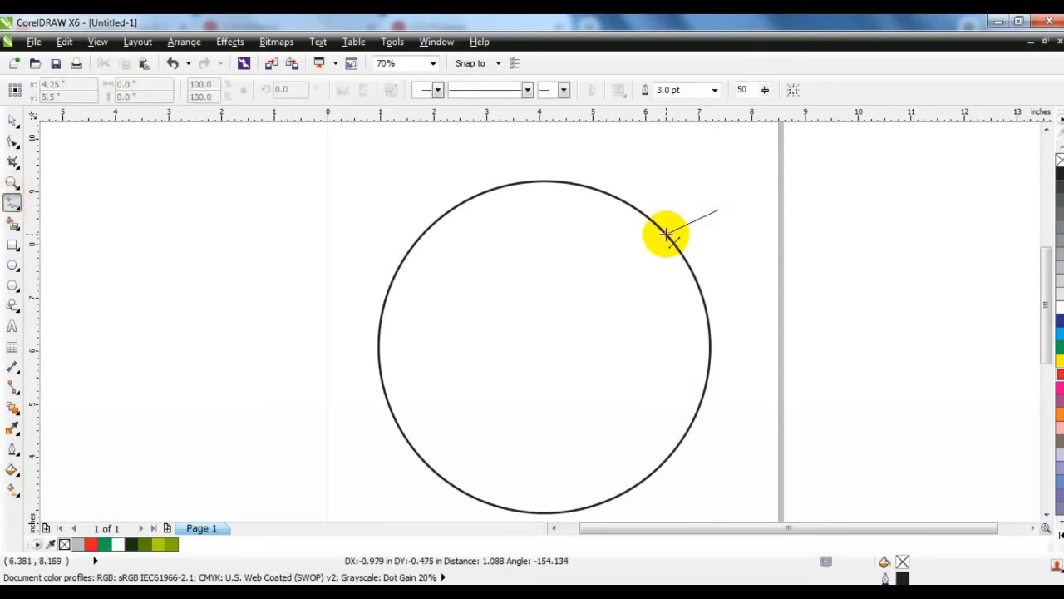
click(666, 234)
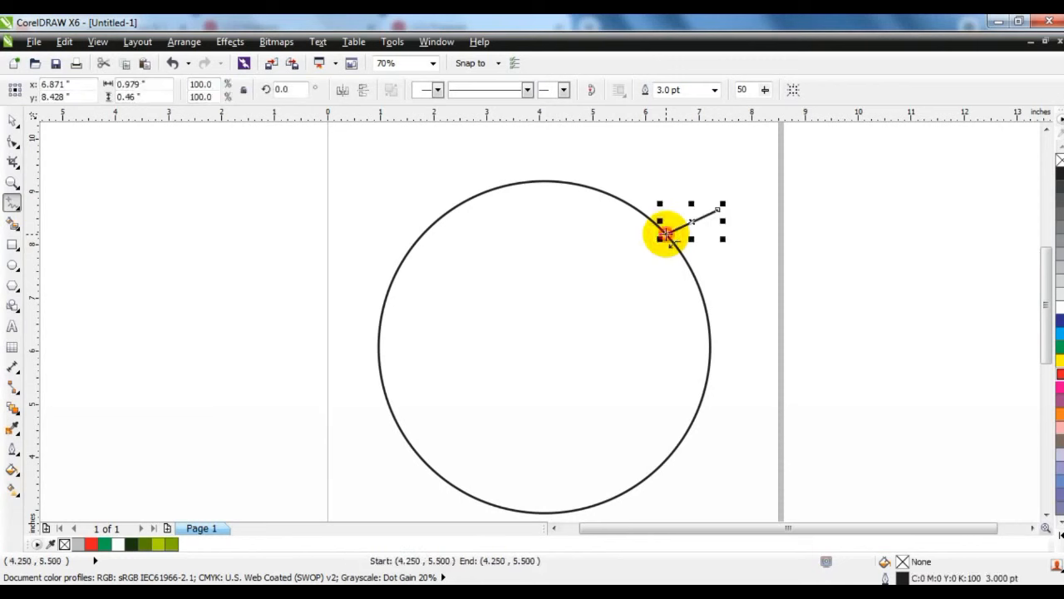
click(548, 285)
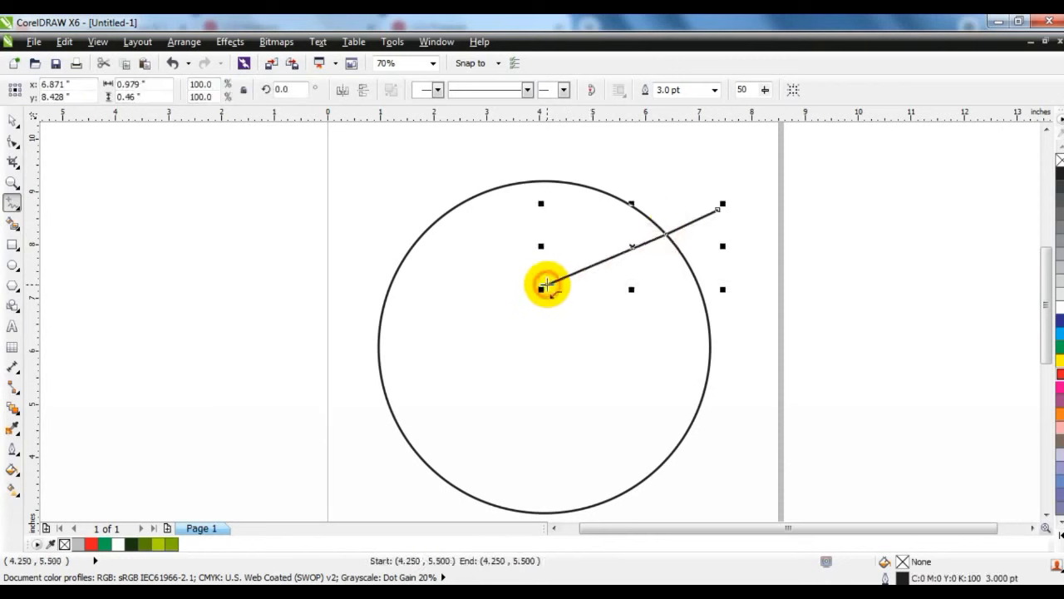
click(546, 273)
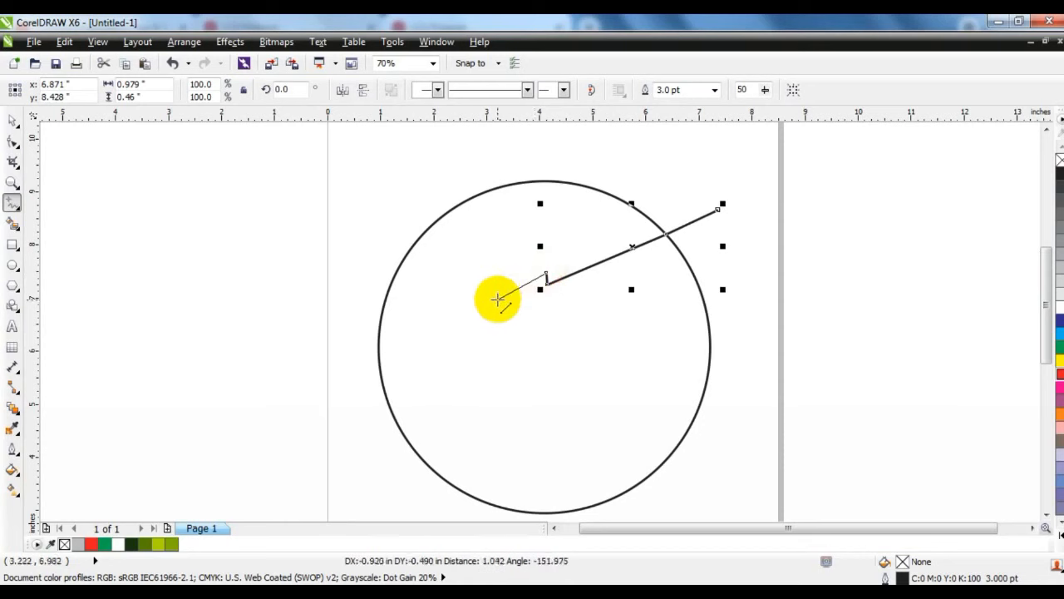
click(490, 303)
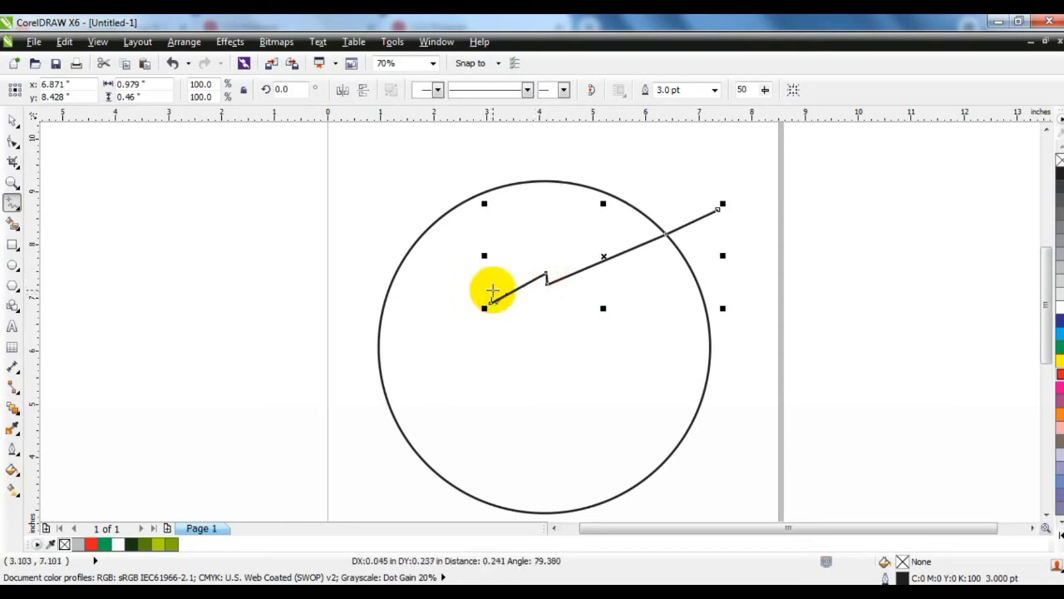
click(492, 289)
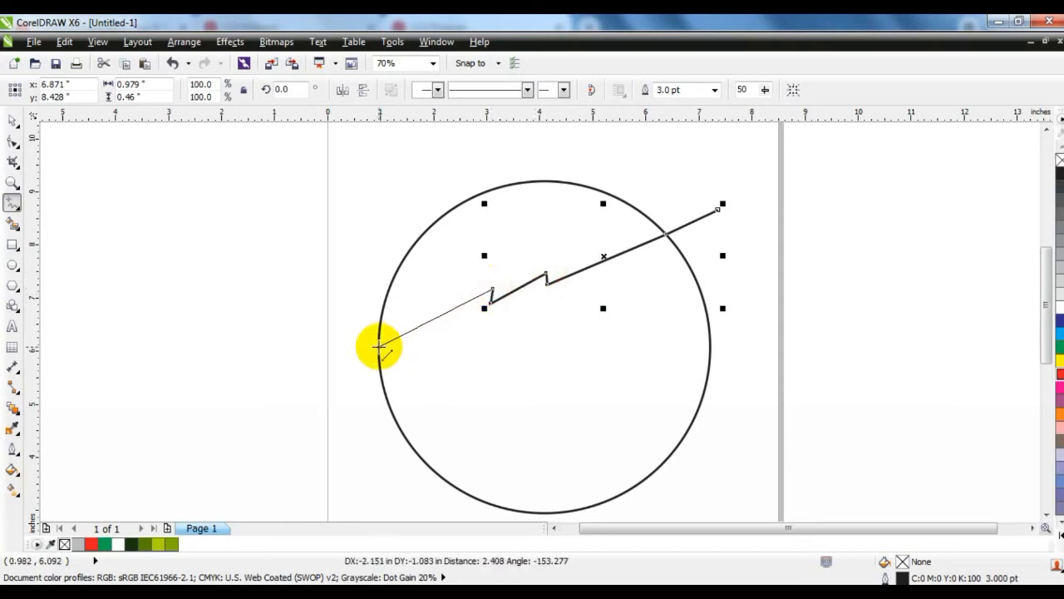
click(381, 331)
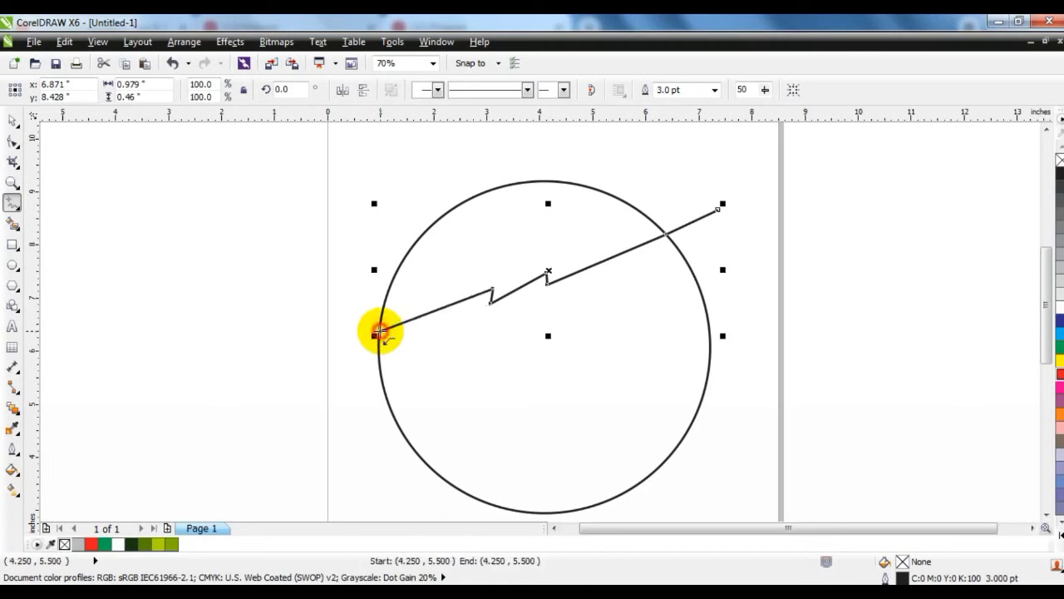
click(281, 321)
- Convert the segmented line to curves and bow its left segment and the segment between the notches downward
click(13, 142)
drag(283, 154, 703, 378)
click(220, 91)
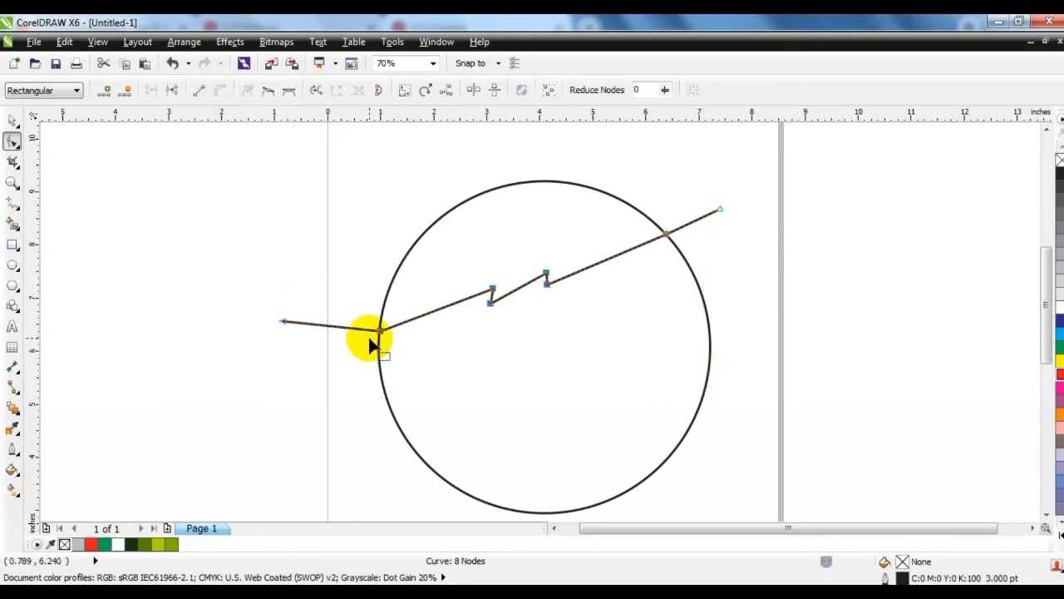
mouse_move(436, 311)
mouse_down()
mouse_move(430, 324)
mouse_move(446, 335)
mouse_up()
click(516, 291)
drag(516, 291, 526, 309)
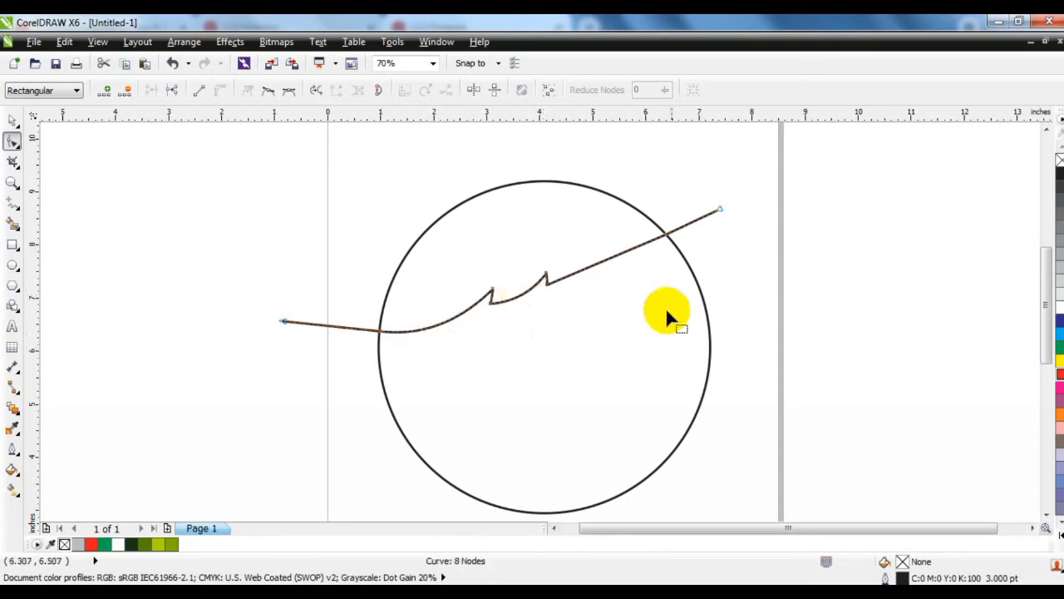
- Bow the line's long right segment upward between the right notch and the circle's edge, leaving nothing selected
click(613, 256)
drag(613, 258, 544, 268)
click(667, 232)
click(548, 276)
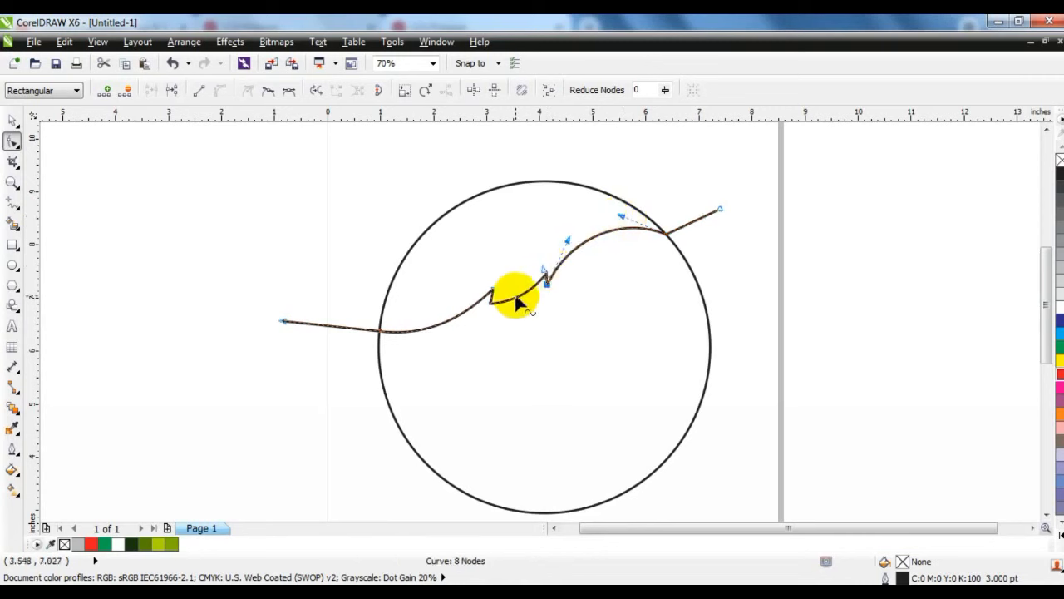
click(13, 120)
click(136, 236)
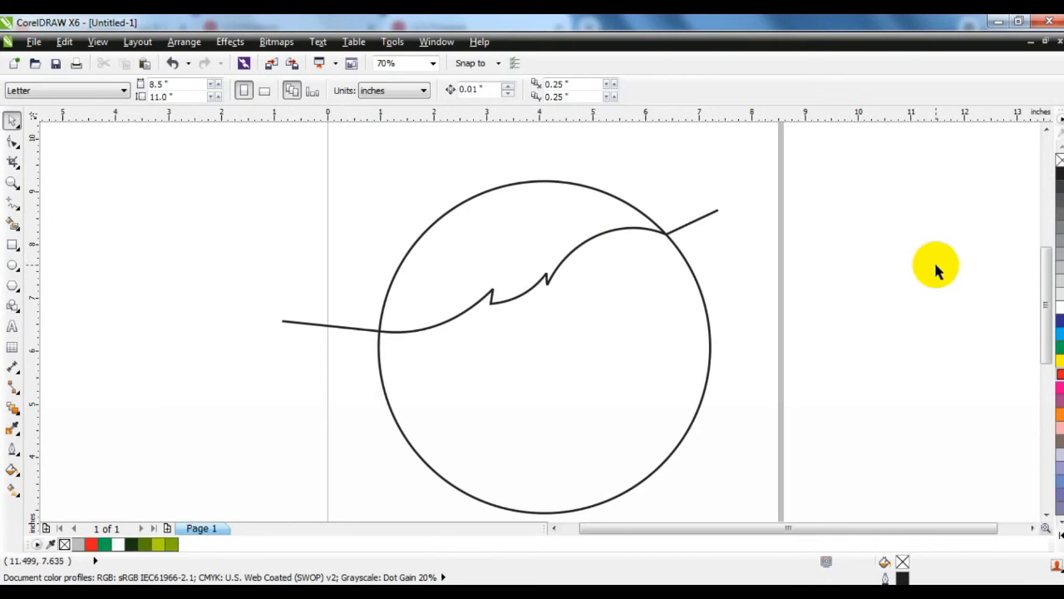
- Draw a second 3 pt segmented line from the first curve's right notch past the circle's right edge, with two small notches
click(10, 203)
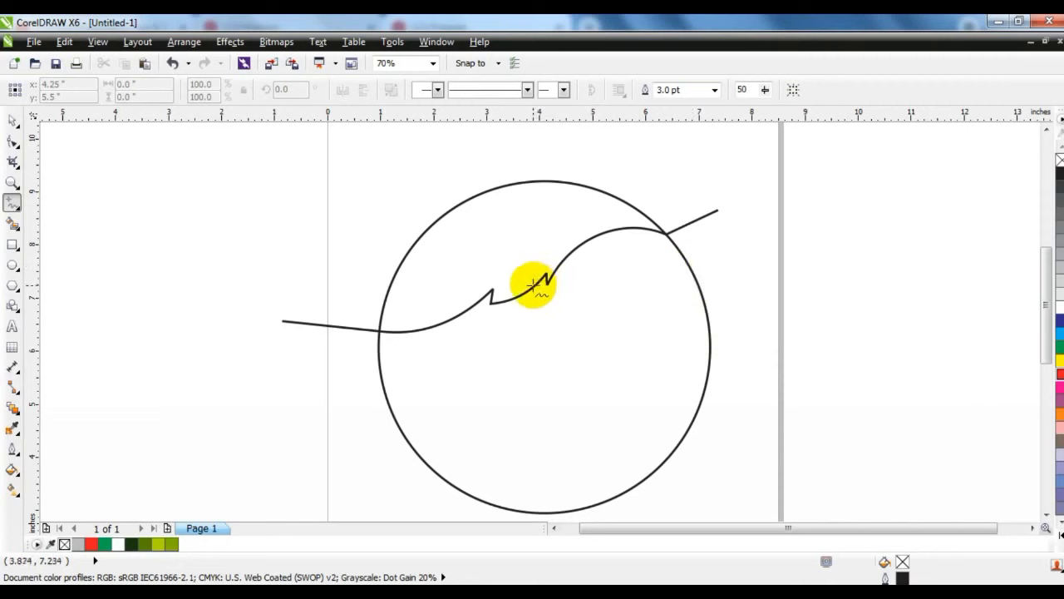
drag(529, 283, 573, 288)
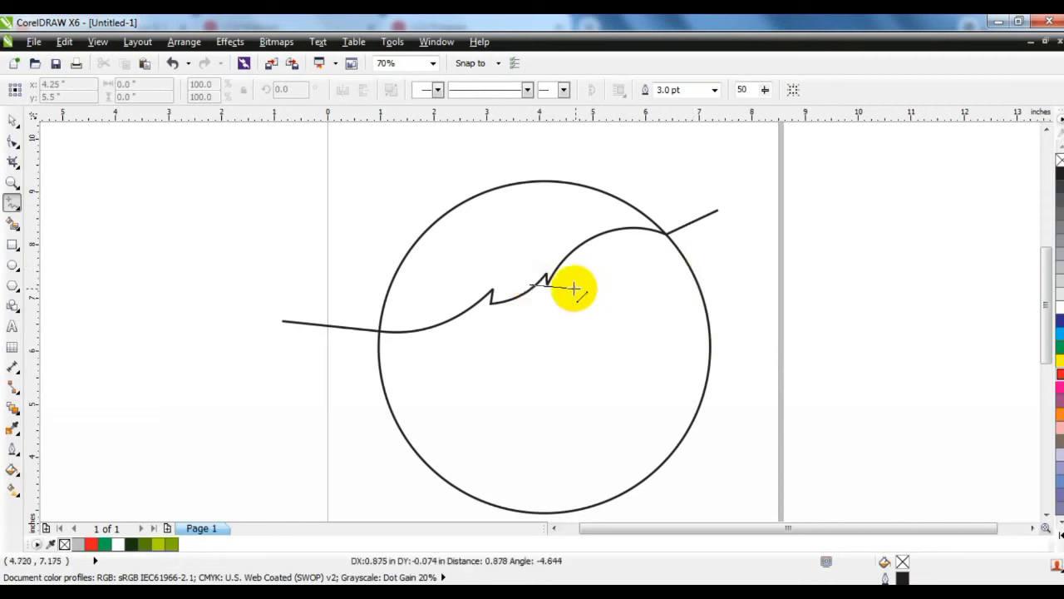
click(573, 288)
click(573, 289)
click(565, 296)
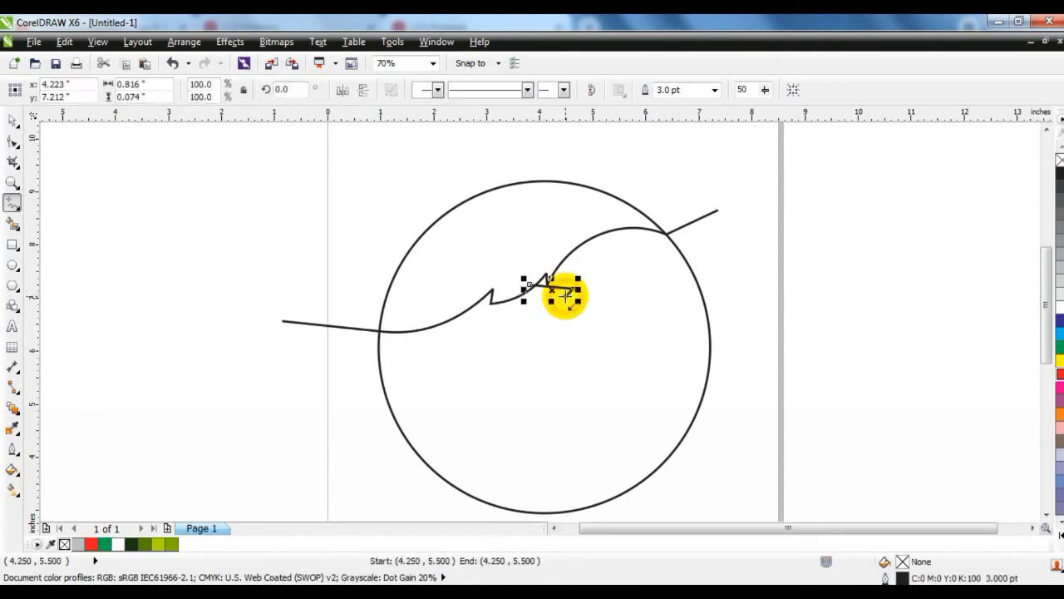
click(678, 271)
click(688, 286)
click(716, 273)
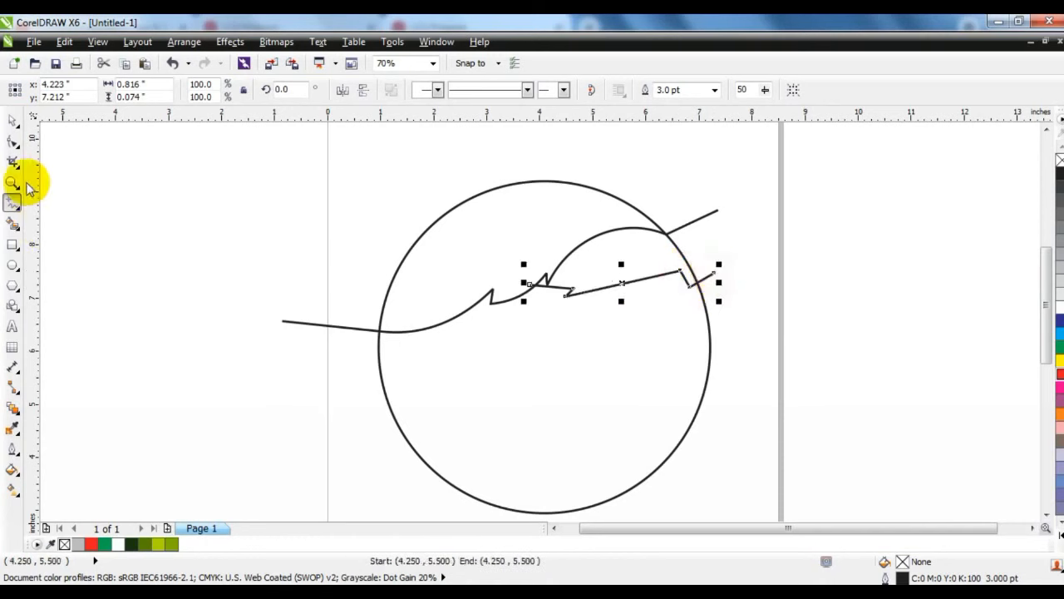
- Convert the second line to curves and bow its long middle segment and short left segment downward
click(12, 141)
drag(419, 194, 754, 347)
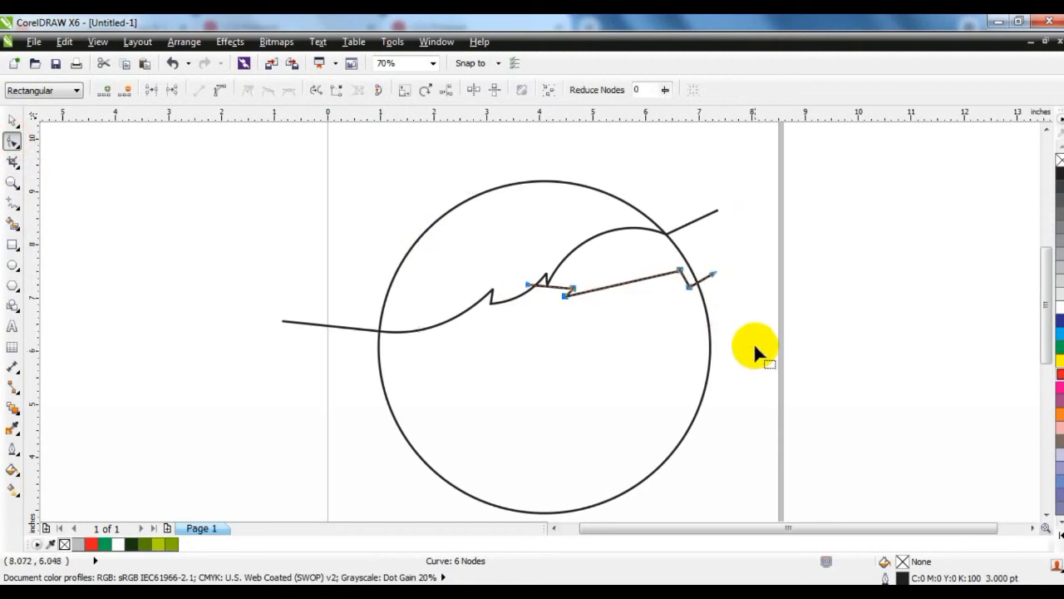
click(221, 89)
drag(610, 285, 630, 304)
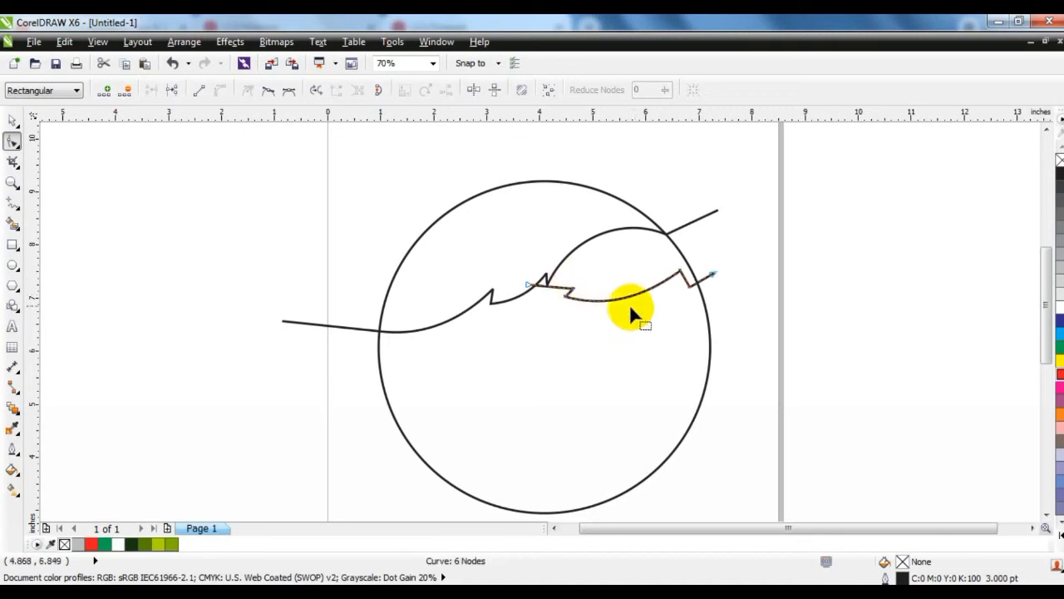
click(553, 289)
drag(555, 293, 570, 293)
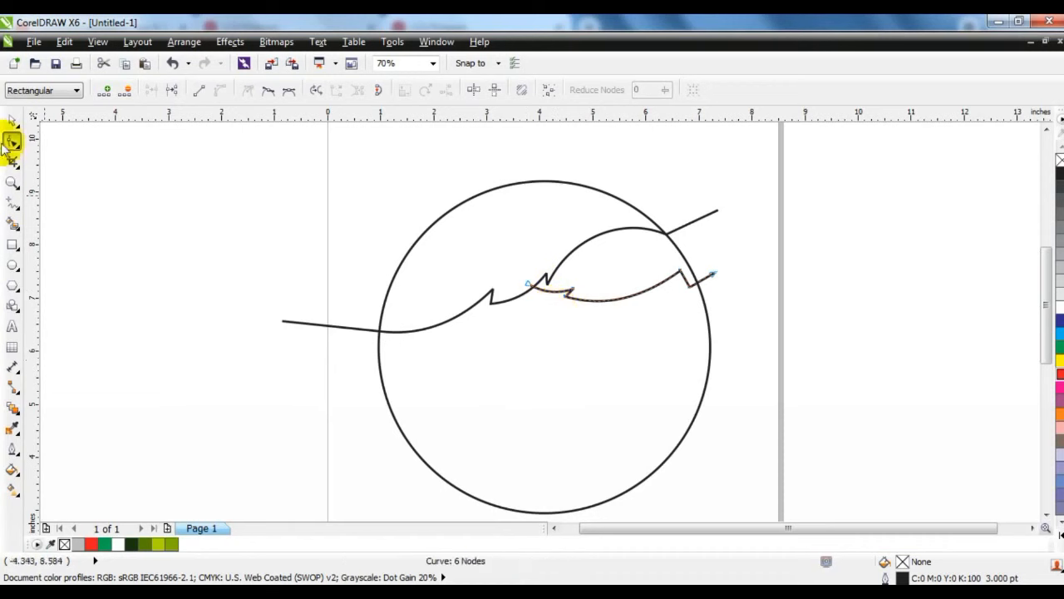
click(11, 120)
click(193, 302)
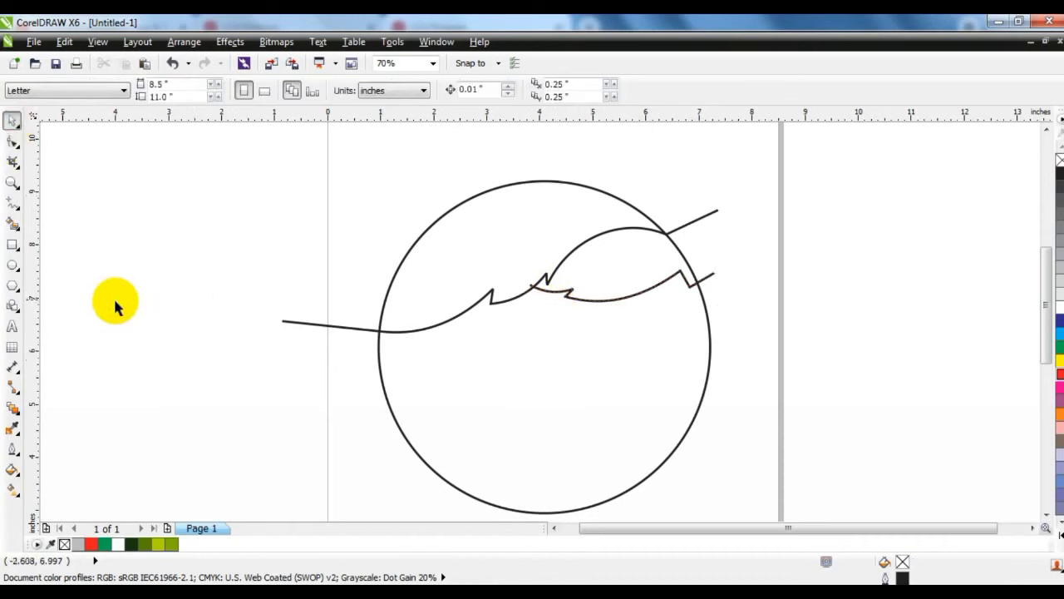
- Smart-fill the two regions enclosed by the circle's upper arc and the curves with 50% grey and a 0.5 pt outline
click(12, 223)
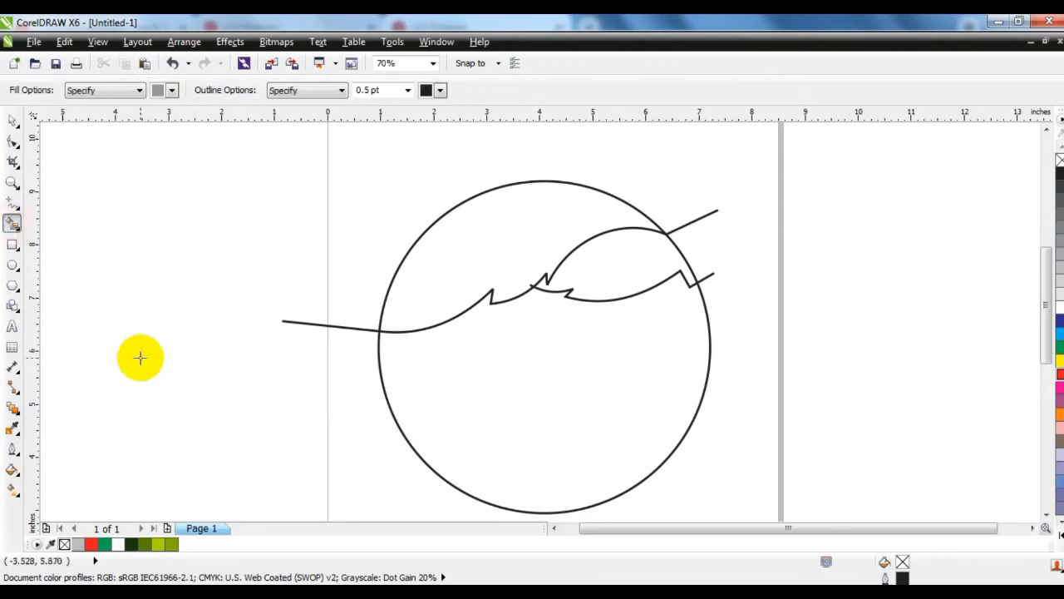
click(532, 251)
click(618, 269)
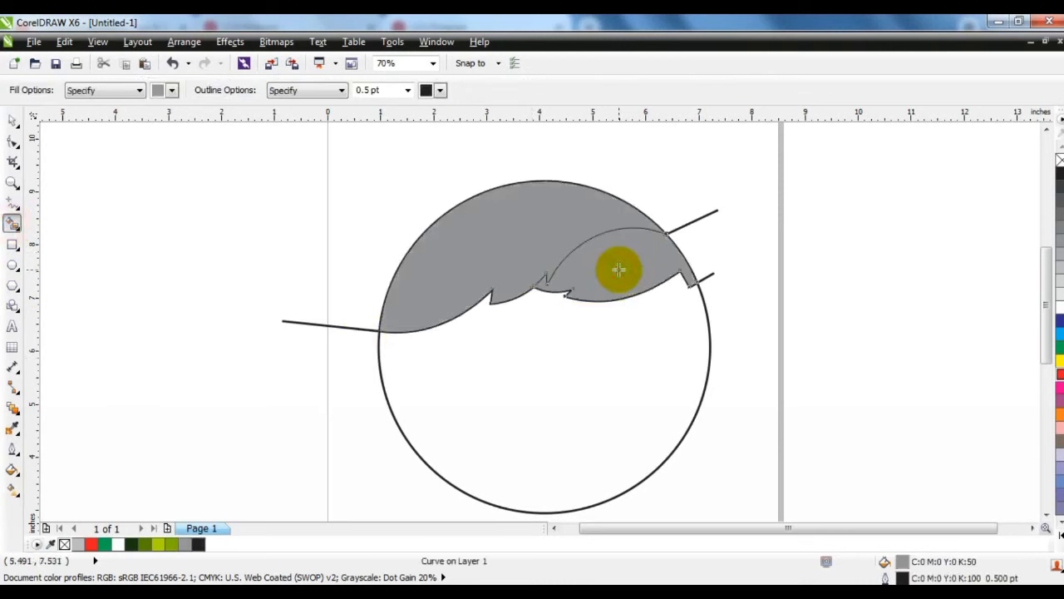
- Delete the original circle and both construction curves, leaving only the two filled grey shapes
click(12, 121)
click(128, 277)
click(588, 424)
key(Delete)
click(685, 225)
key(Delete)
click(708, 275)
key(Delete)
click(701, 351)
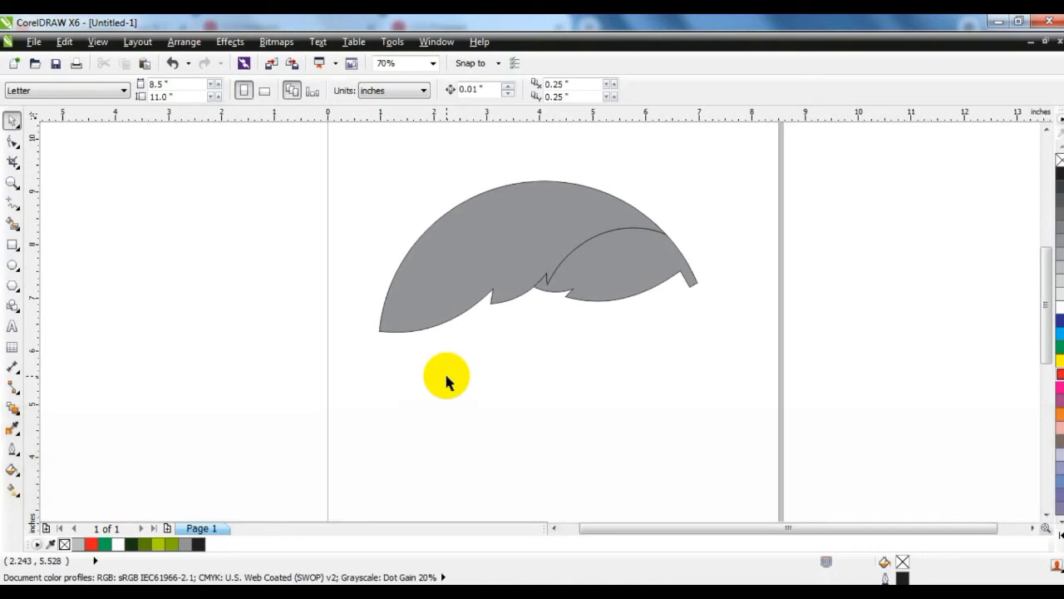
- Draw a 3 pt line from beyond the large shape's upper right edge through and past its left tip, and convert it to curves
click(12, 203)
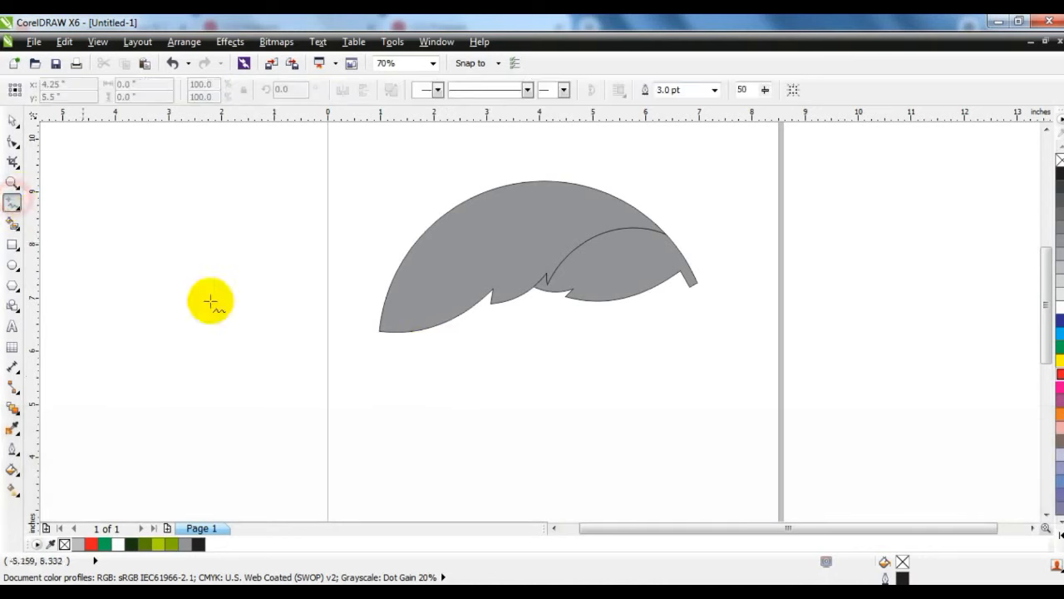
mouse_move(639, 193)
mouse_down()
mouse_move(459, 268)
mouse_move(333, 363)
mouse_up()
click(13, 143)
drag(329, 165, 681, 346)
click(222, 89)
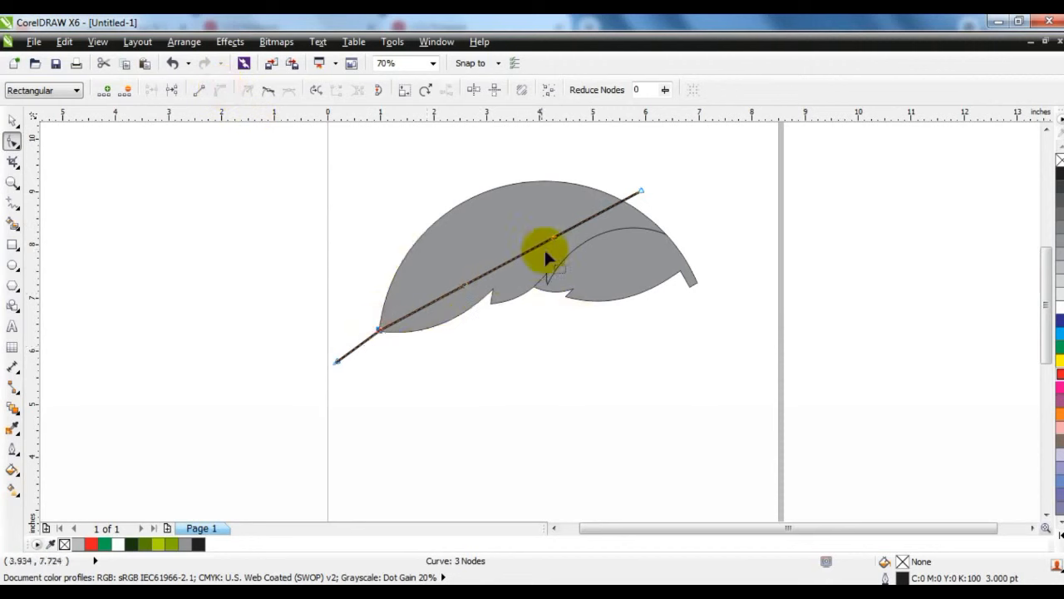
- Shape the long segment into a smooth S-curved midrib by adjusting its two curve handles, and deselect it
drag(551, 234, 489, 167)
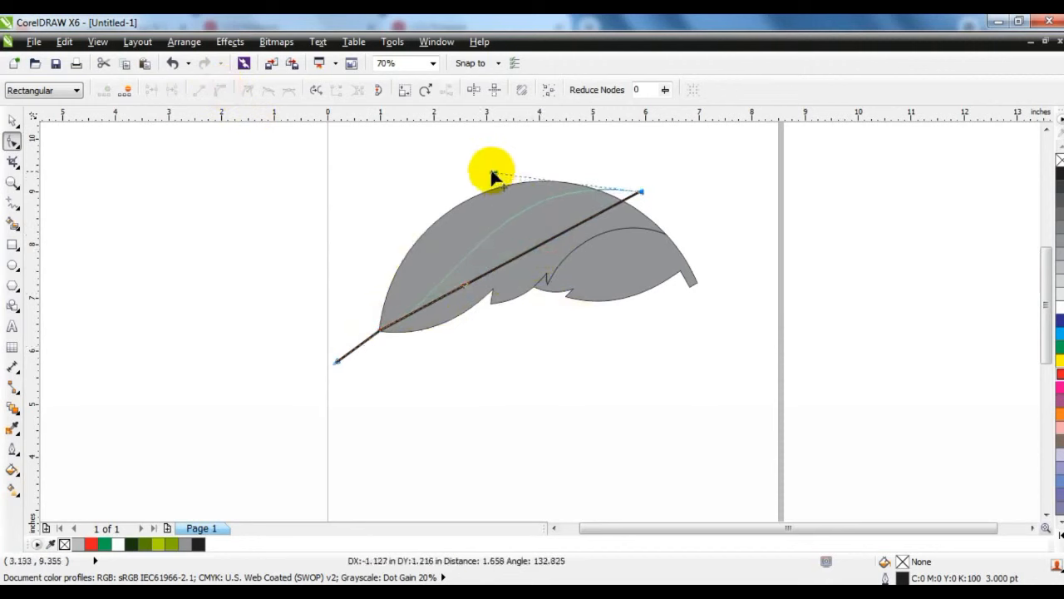
drag(465, 280, 476, 291)
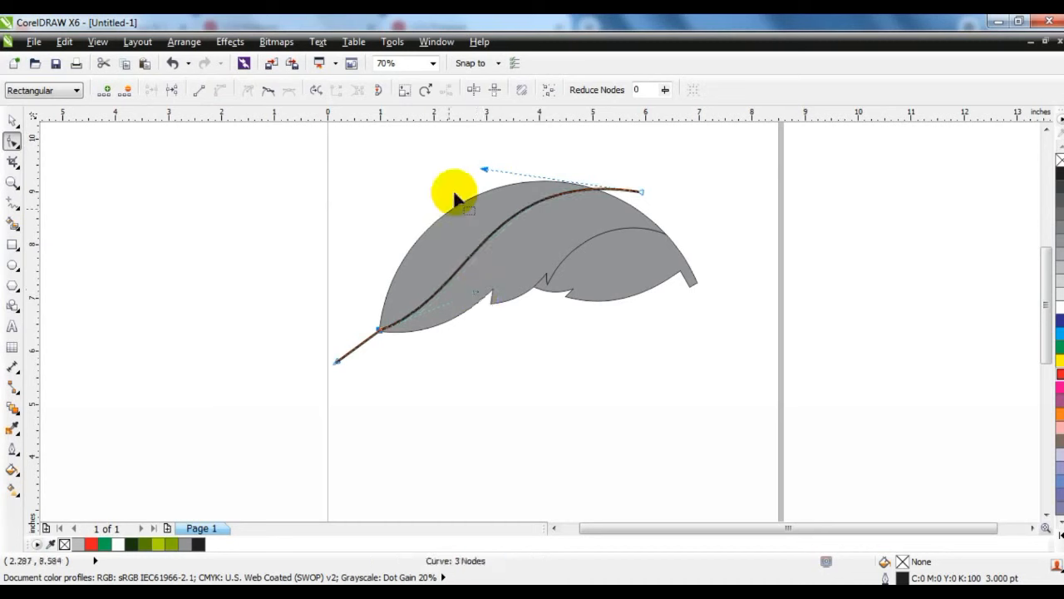
drag(485, 170, 476, 165)
drag(475, 290, 482, 293)
click(12, 120)
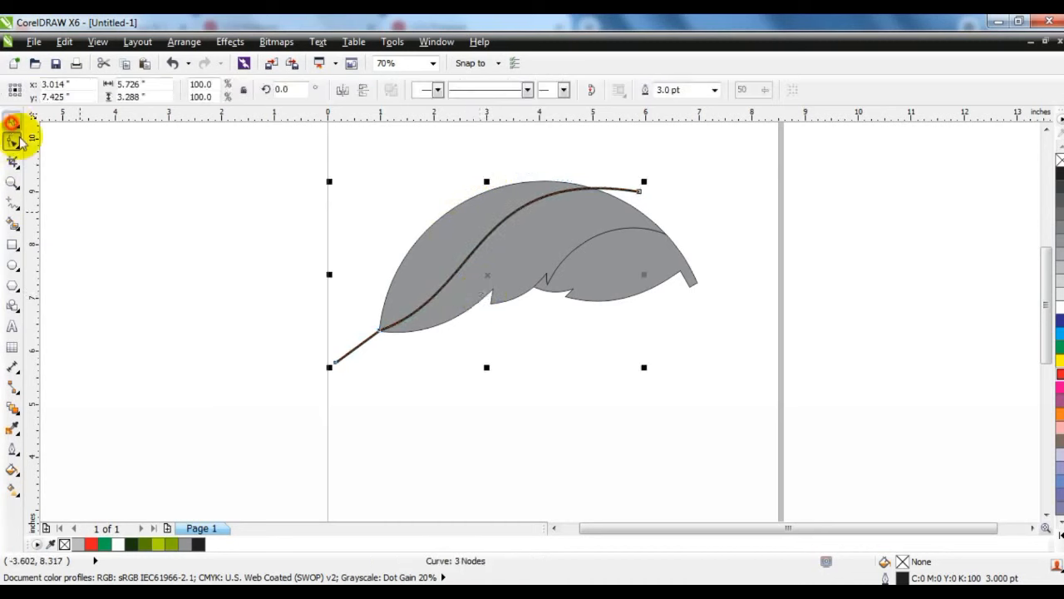
click(241, 359)
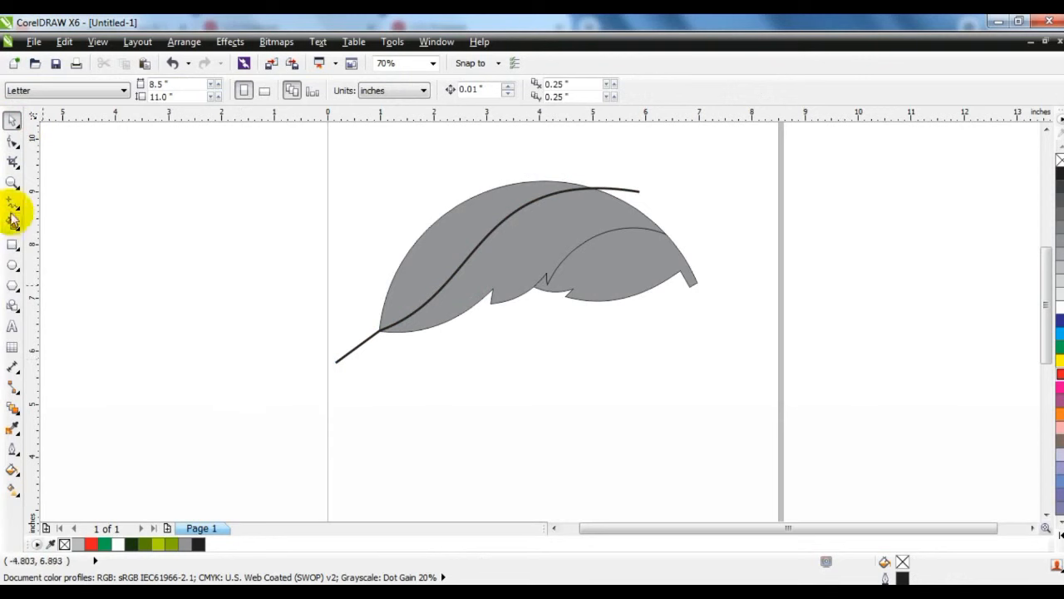
- Draw a 3 pt line about 2.1 in long from the notch beside the small leaf's stem to just past its upper left edge
click(12, 183)
drag(410, 180, 773, 349)
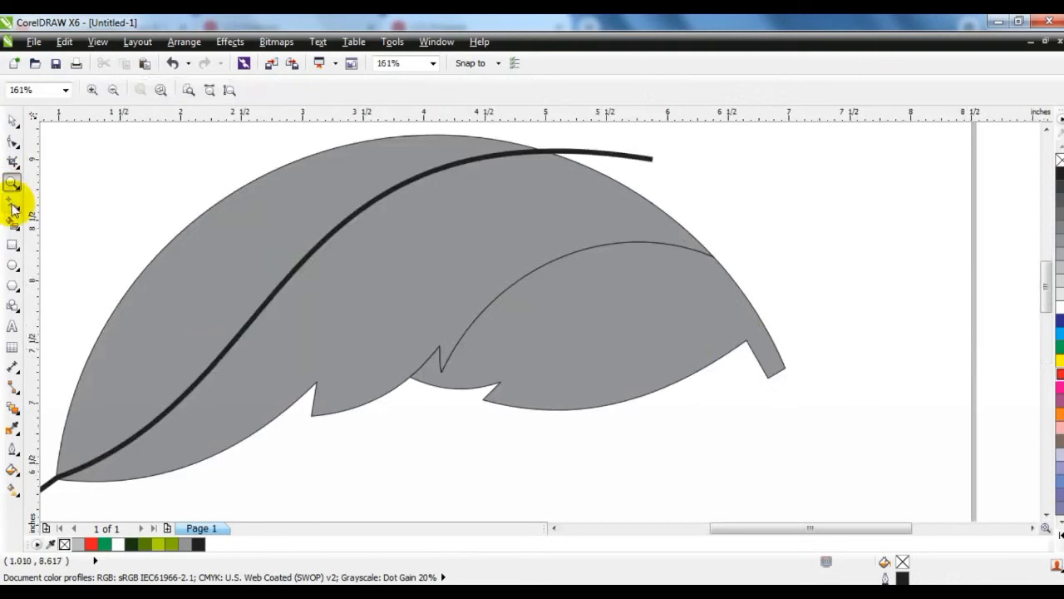
click(11, 203)
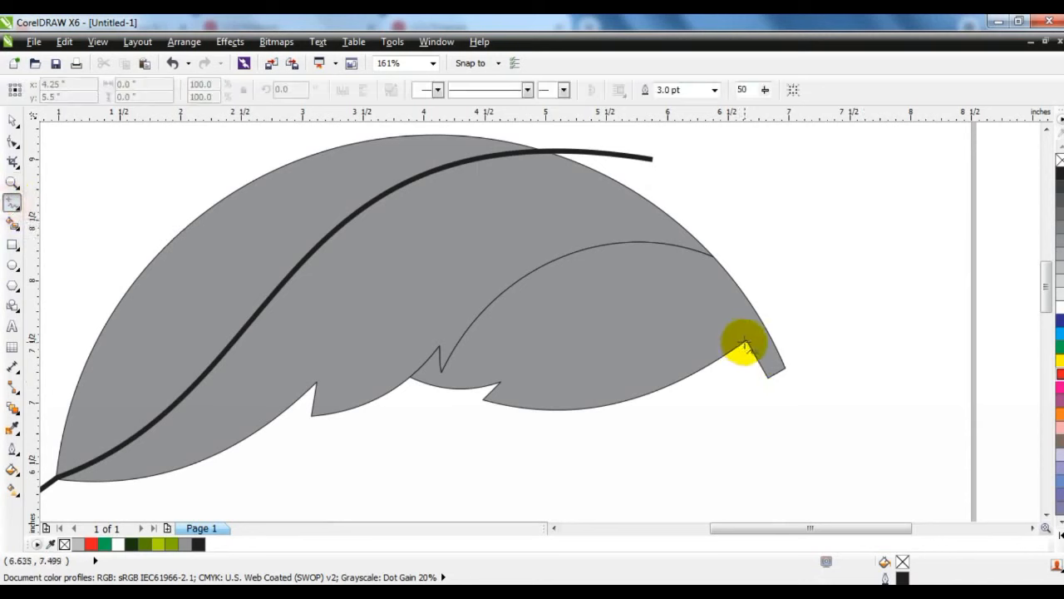
click(746, 343)
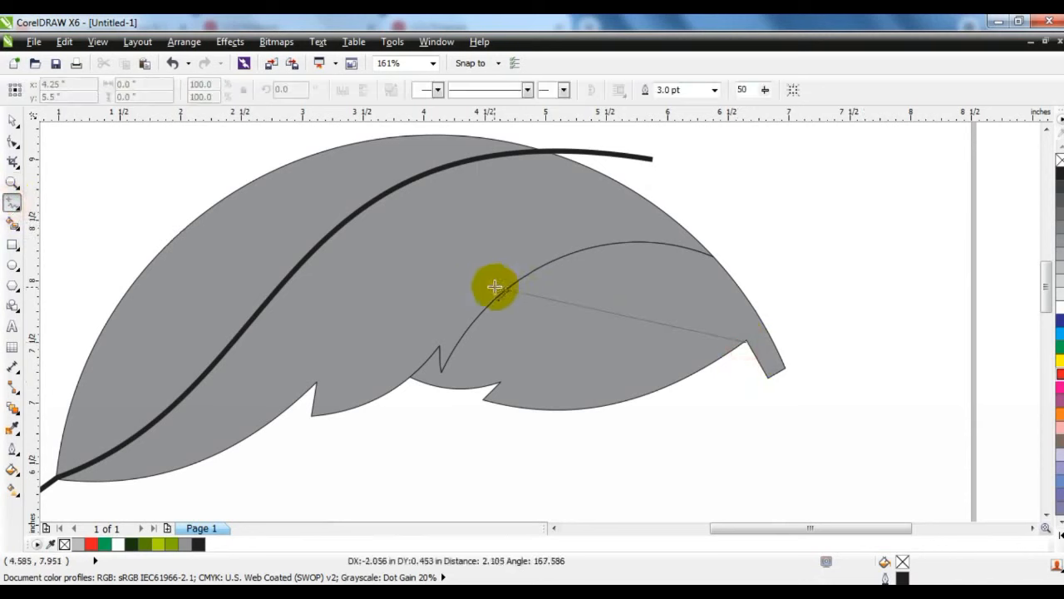
click(495, 287)
- Convert the small leaf's line to a curve and bend it into an upward-arched midrib ending at the stem notch
click(13, 141)
drag(747, 342, 747, 351)
click(438, 220)
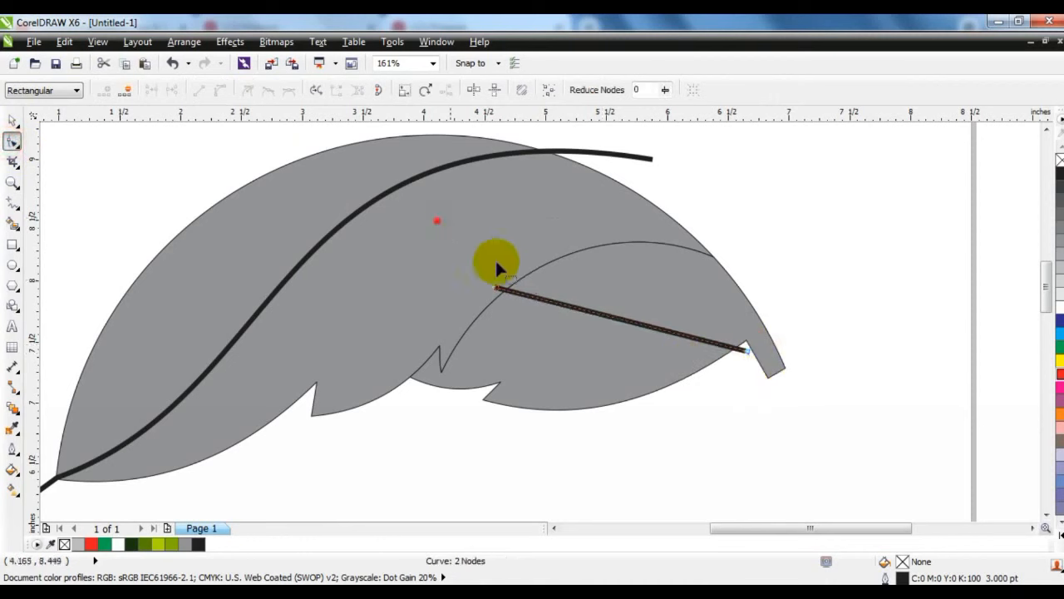
click(220, 90)
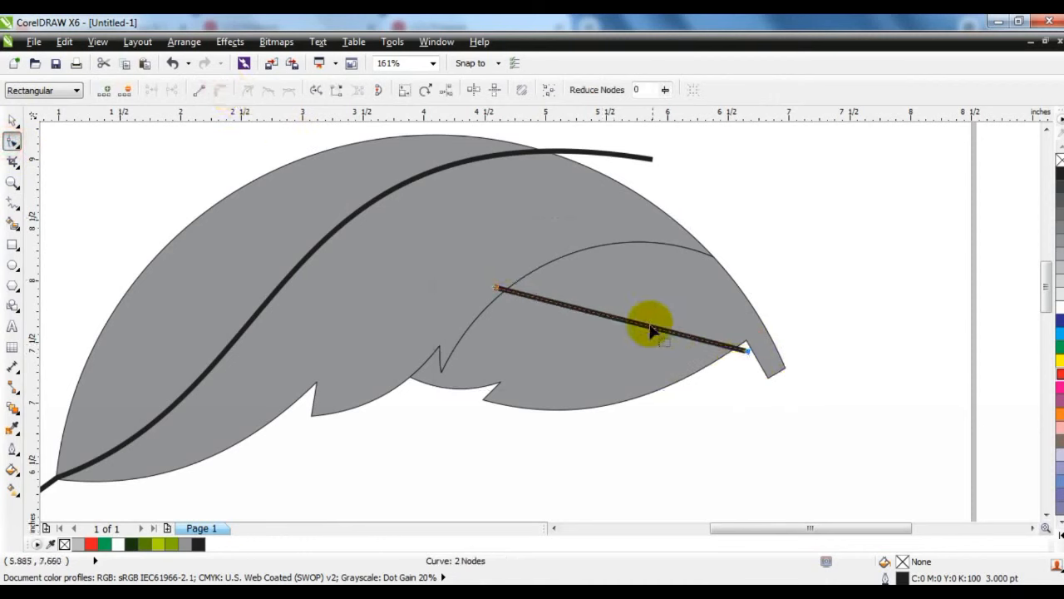
drag(641, 326, 682, 297)
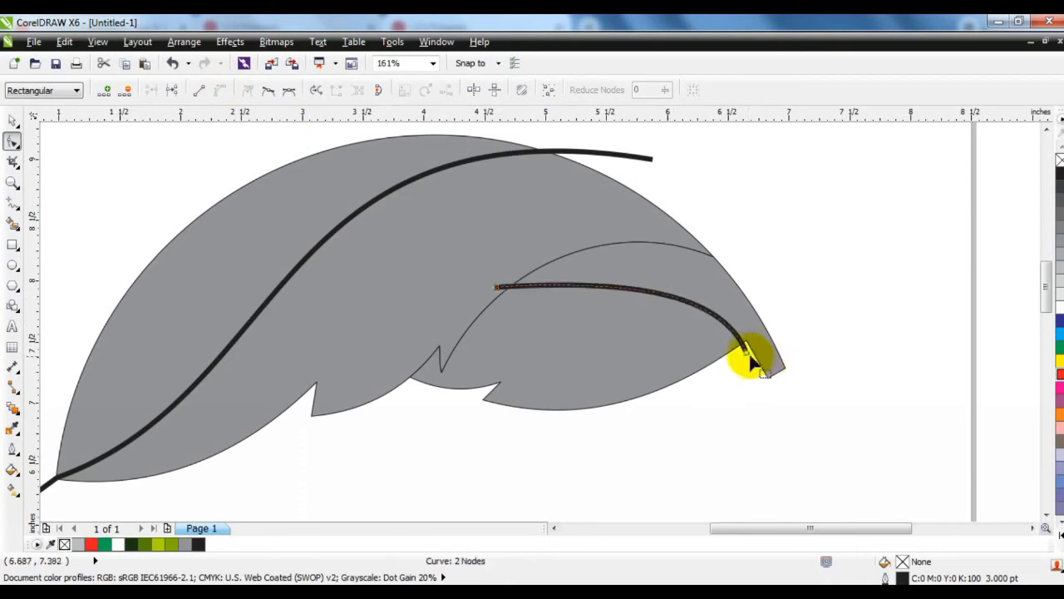
drag(748, 349, 748, 349)
drag(619, 285, 599, 246)
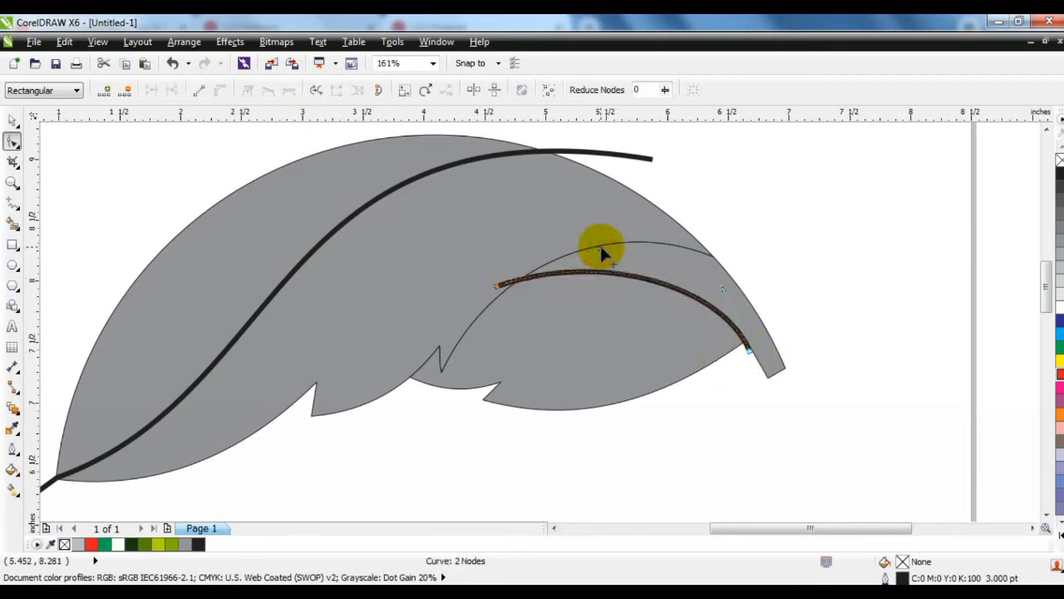
- Smart-fill the regions above the midribs of both leaves with 70% grey and a 0.5 pt outline
click(14, 225)
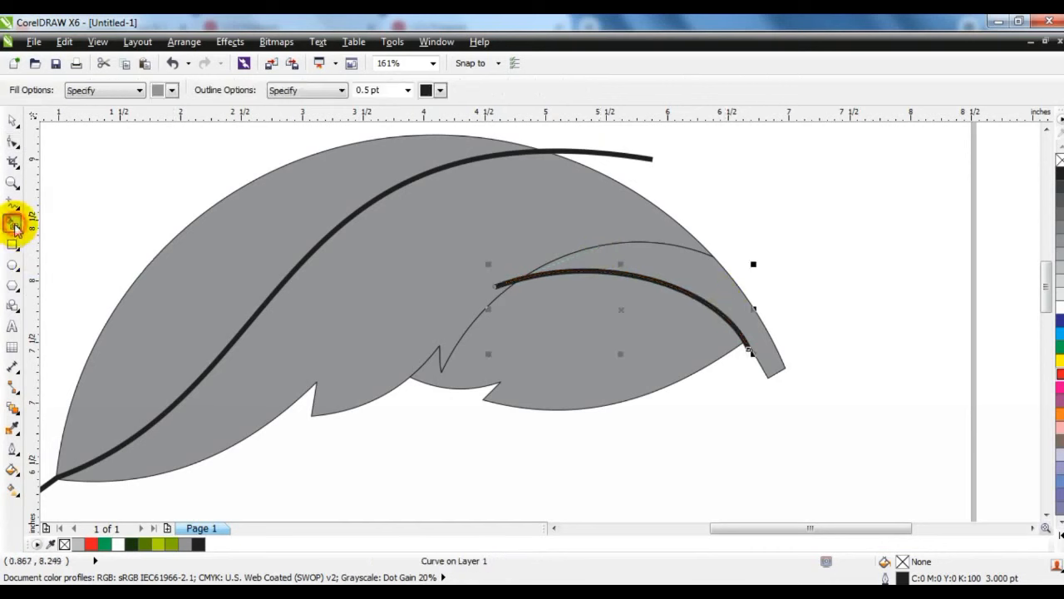
click(171, 90)
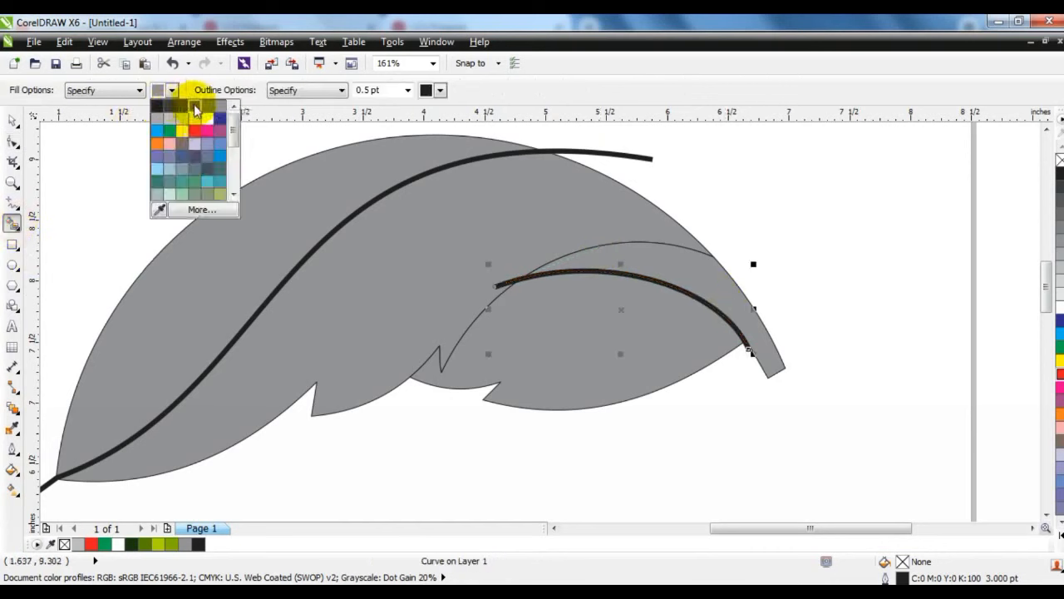
click(195, 110)
click(251, 217)
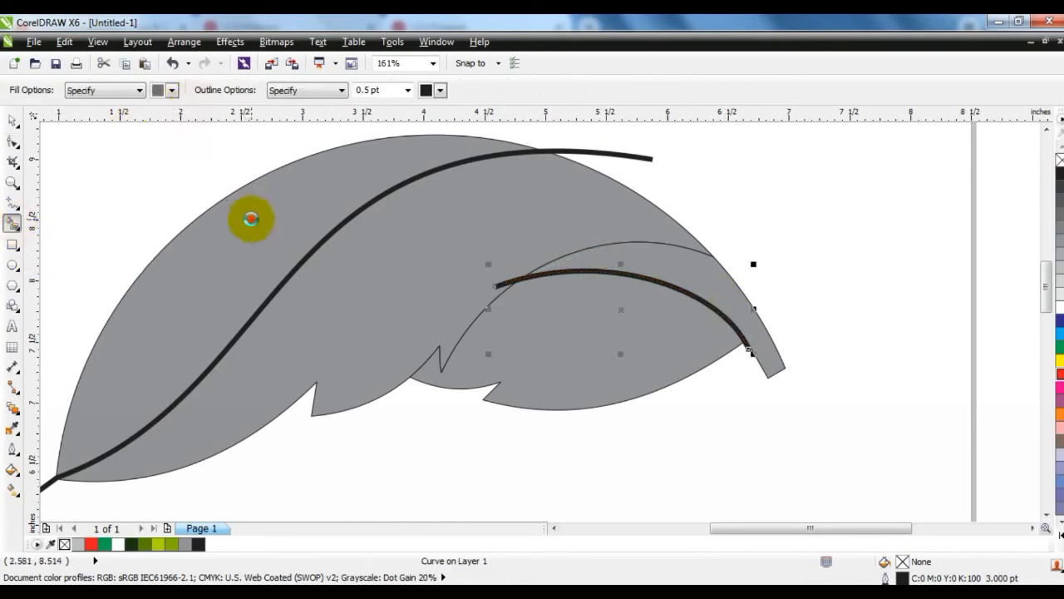
click(634, 259)
click(12, 121)
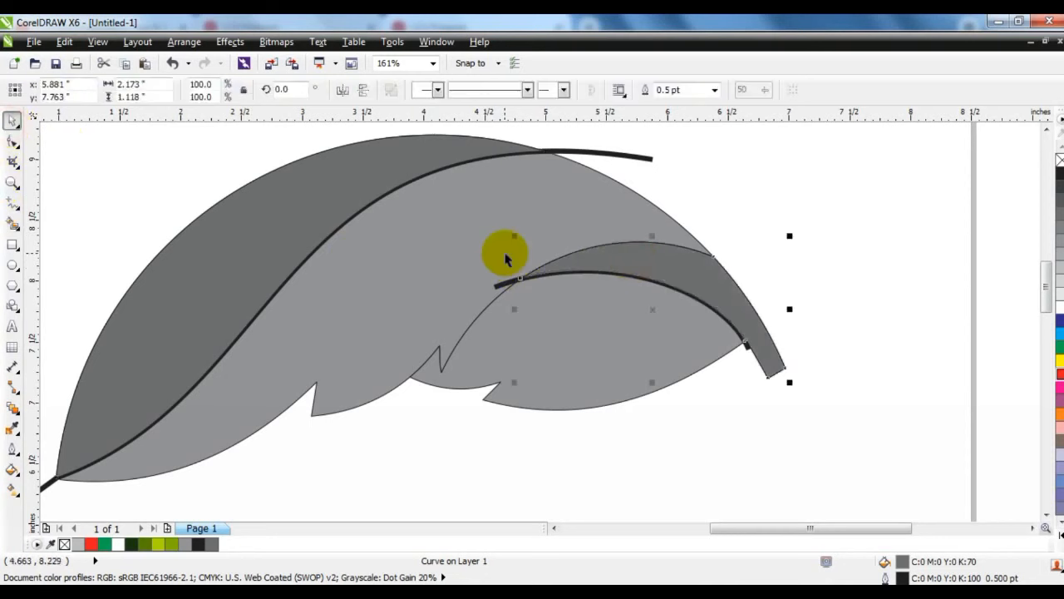
- Delete both 3 pt midrib curves, keeping only the filled leaf sections
key(F3)
key(Escape)
click(613, 201)
key(Delete)
drag(663, 291, 667, 339)
key(ctrl+z)
key(Escape)
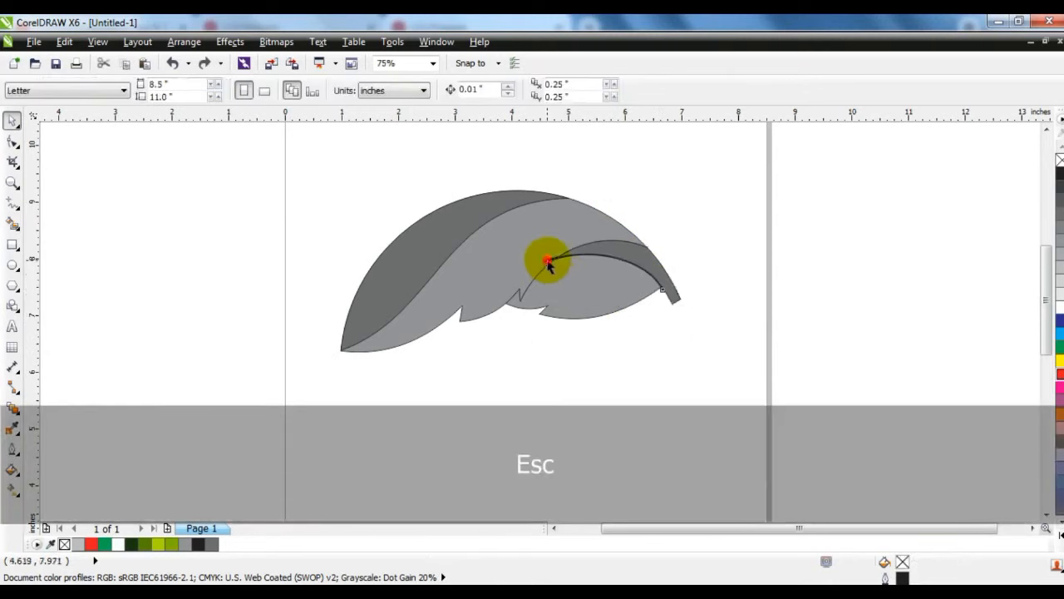
click(549, 268)
key(Delete)
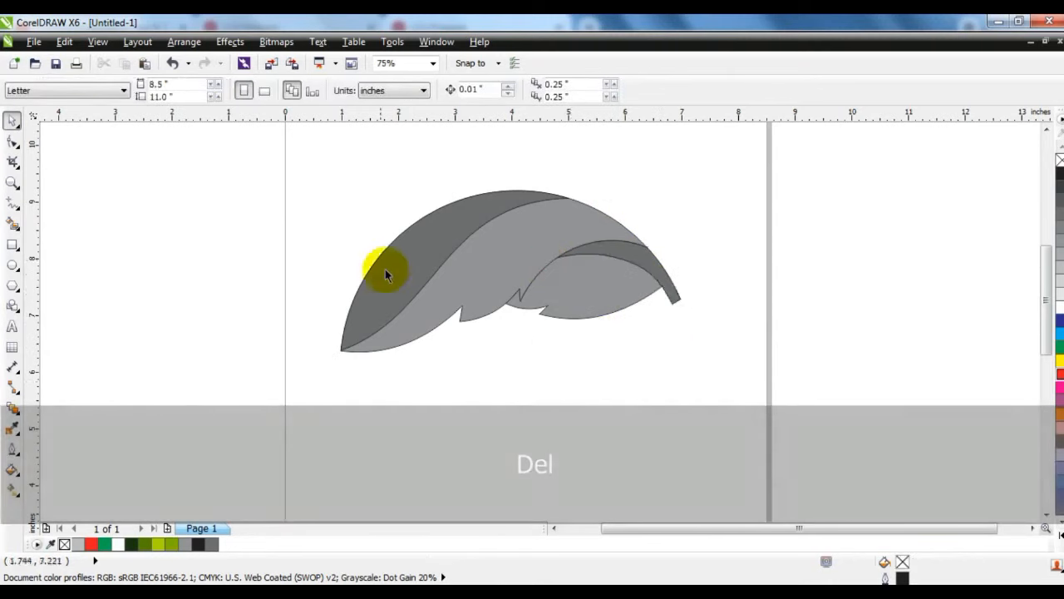
- Fill the large leaf's upper section with dark green R17 G66 B3
scroll(792, 381, down, 1)
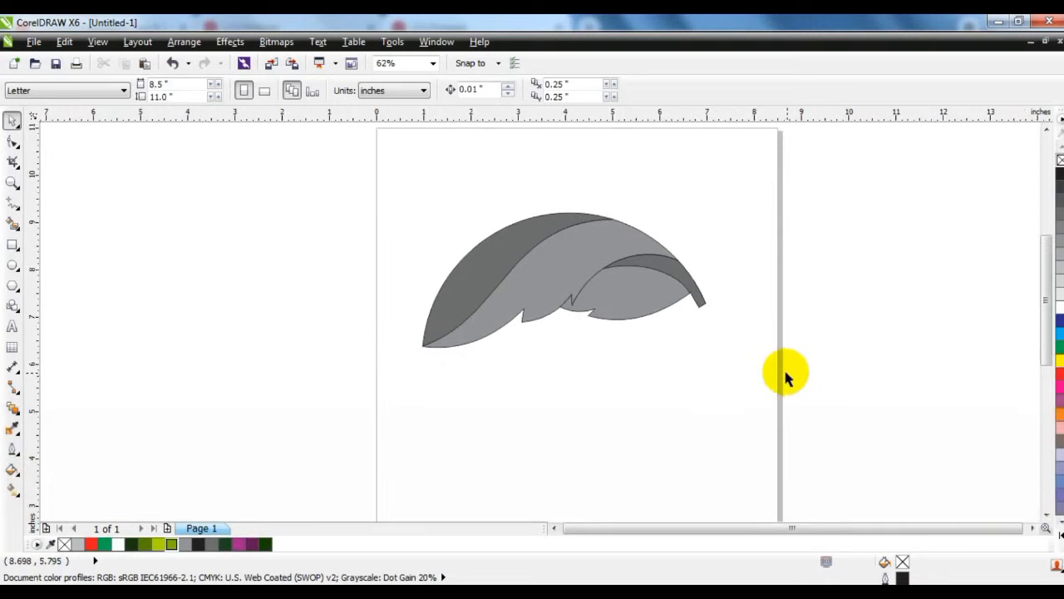
click(13, 181)
drag(385, 180, 770, 371)
click(12, 121)
click(368, 319)
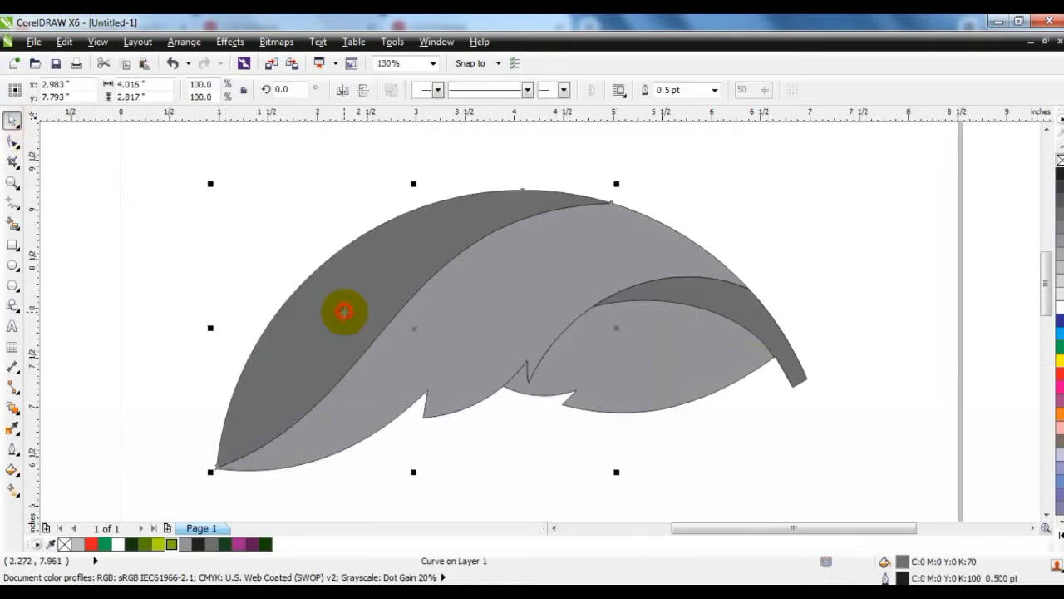
click(264, 544)
- Apply a linear fountain fill to the large leaf's upper section, from dark green through olive green to yellow-green at the left tip, and deselect it
click(13, 490)
drag(608, 165, 288, 349)
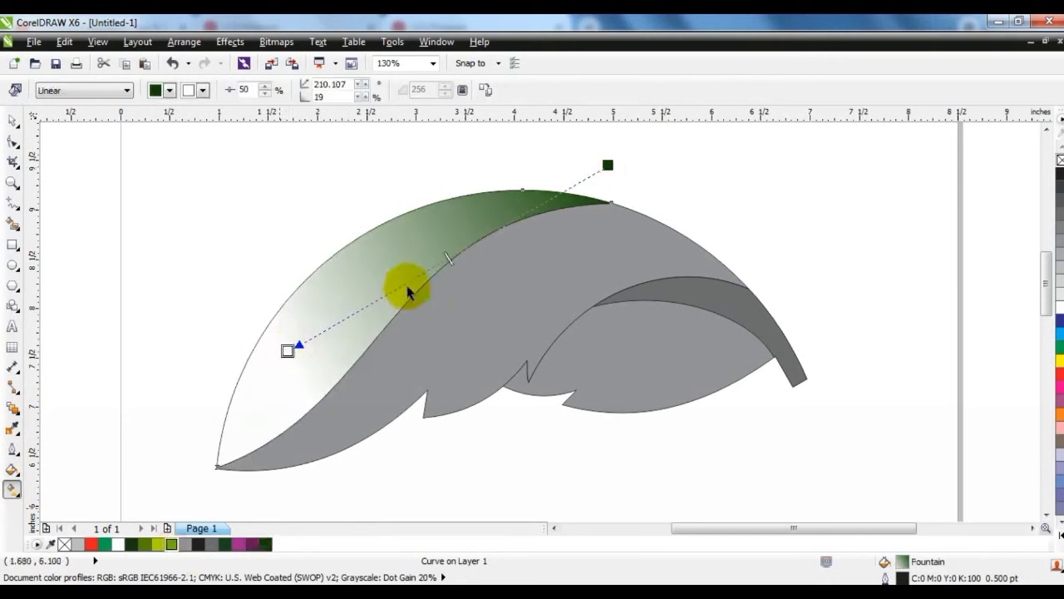
drag(412, 282, 409, 280)
drag(158, 544, 264, 364)
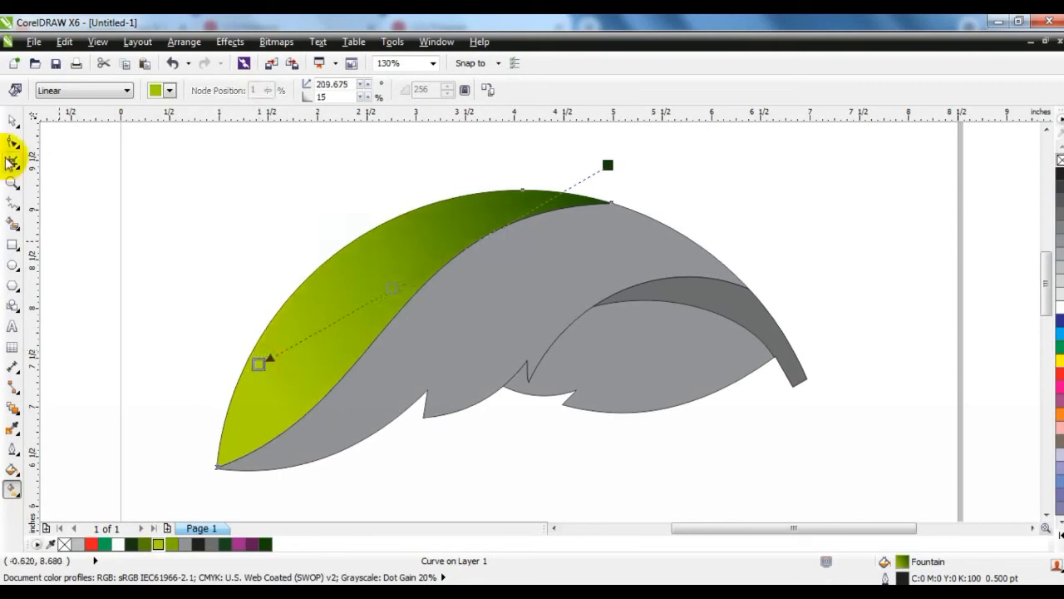
click(12, 121)
click(95, 281)
- Fill the large leaf's lower section with dark green R17 G66 B3 and apply a linear fountain fill from above it to the lower notch
click(449, 304)
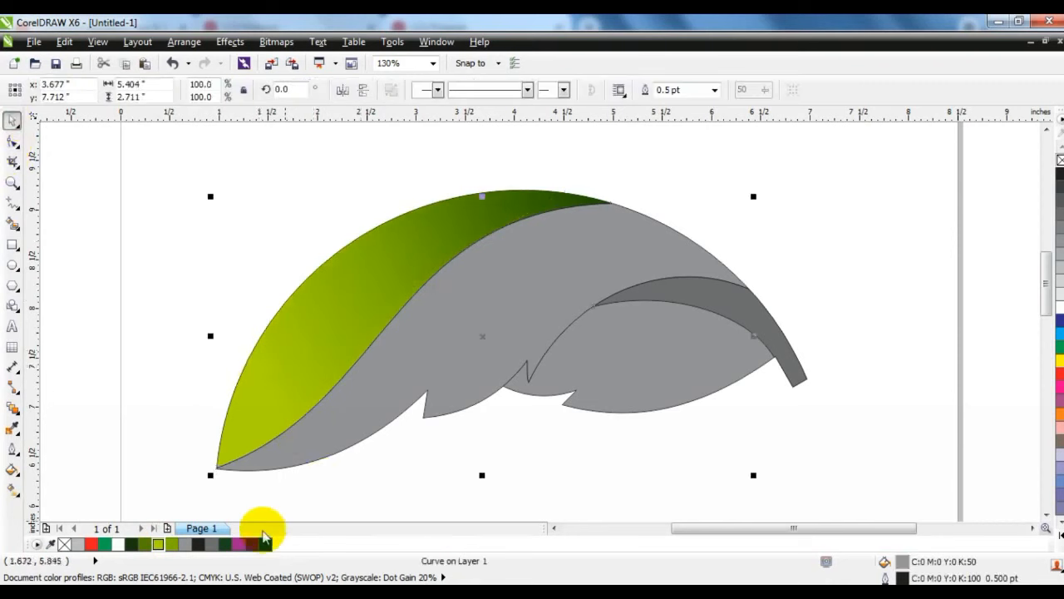
click(265, 544)
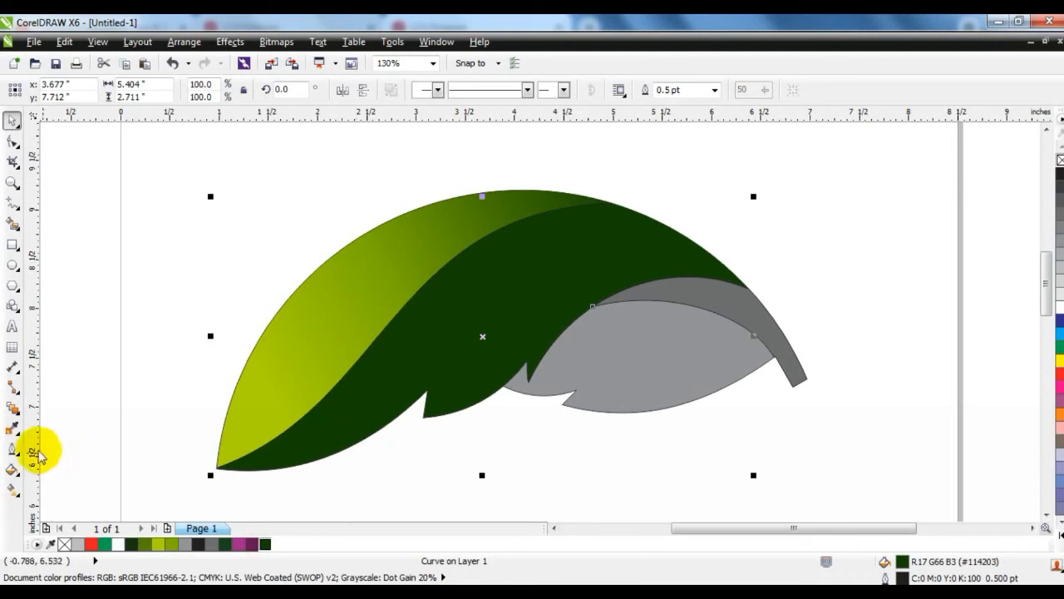
click(12, 489)
drag(516, 178, 423, 435)
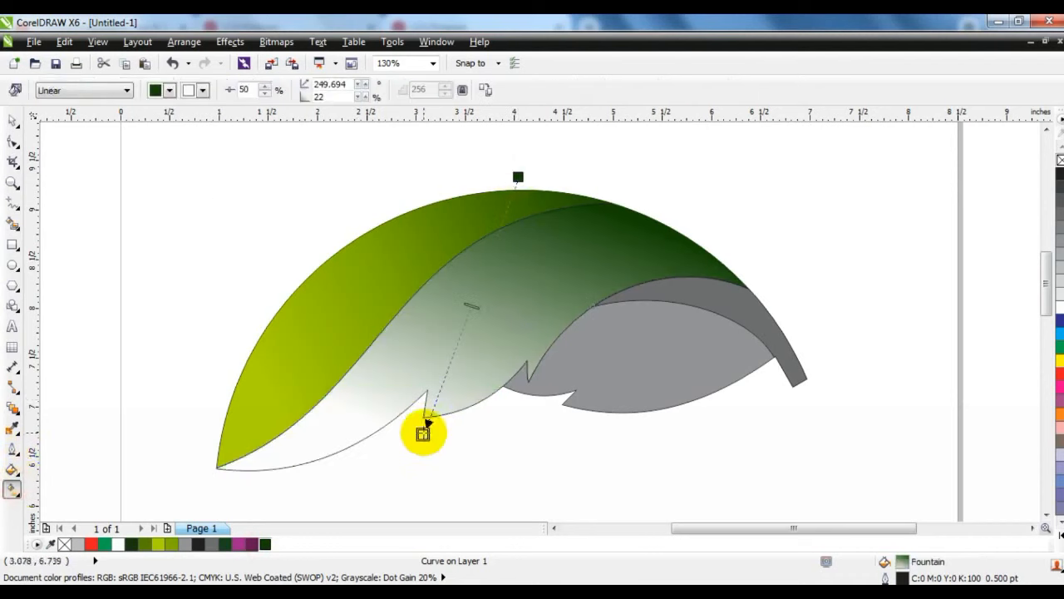
- Add olive-green middle and yellow-green end colours to the lower section's fountain fill and adjust its ends to run almost vertically downward
drag(518, 175, 489, 139)
drag(422, 435, 448, 435)
drag(490, 139, 469, 162)
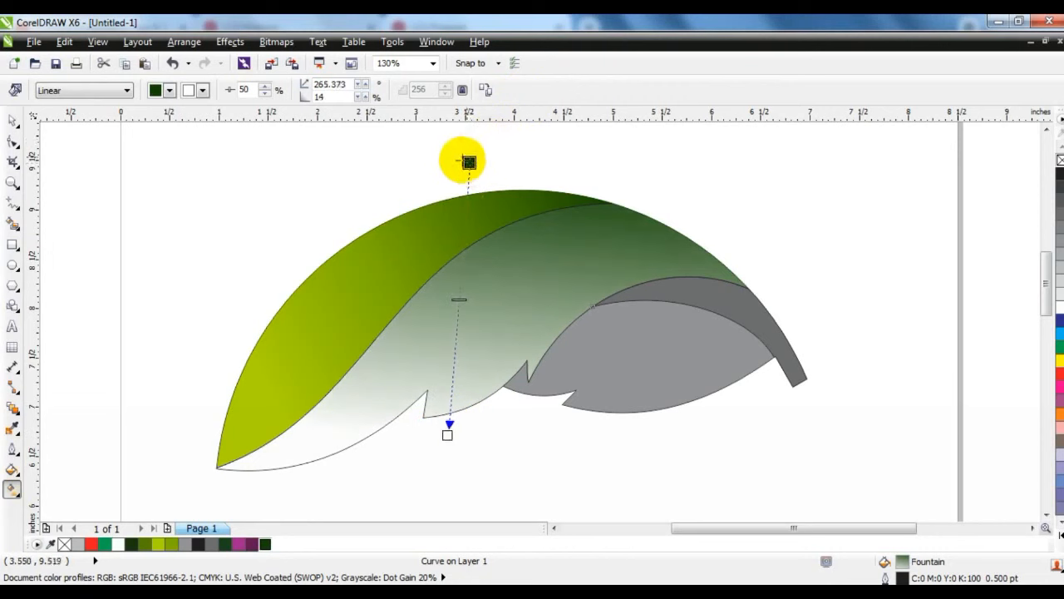
drag(459, 300, 461, 283)
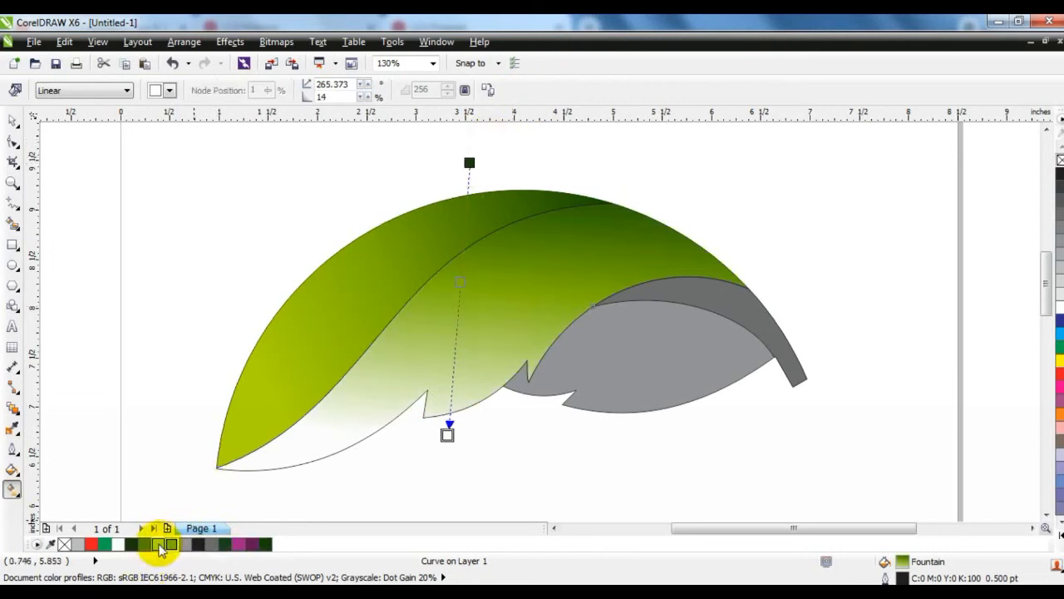
drag(448, 434, 410, 473)
drag(469, 163, 392, 210)
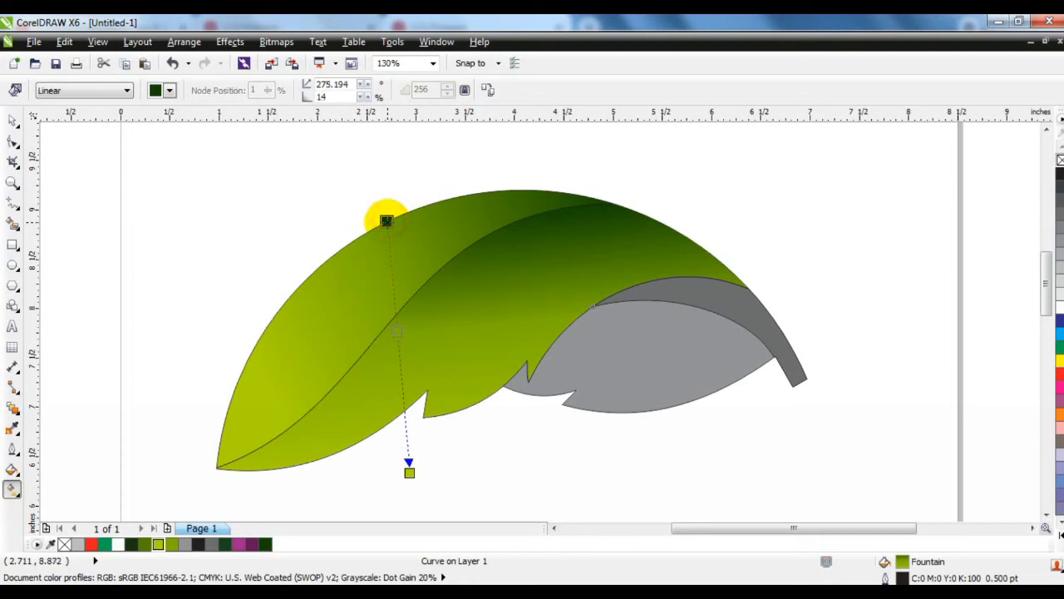
- Fill both sections of the small leaf with dark green R17 G66 B3
click(13, 120)
click(697, 299)
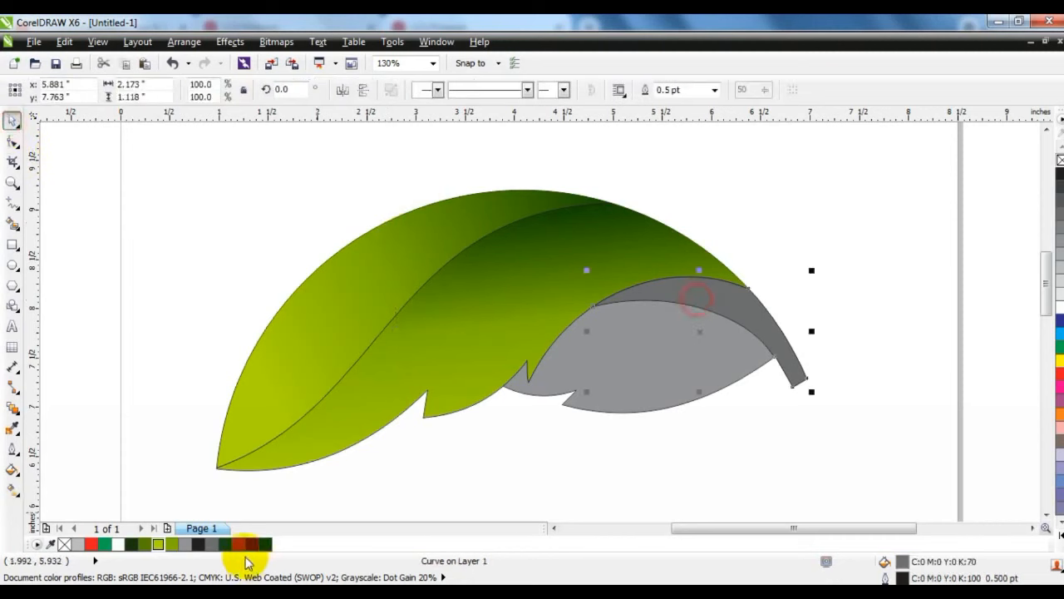
click(265, 544)
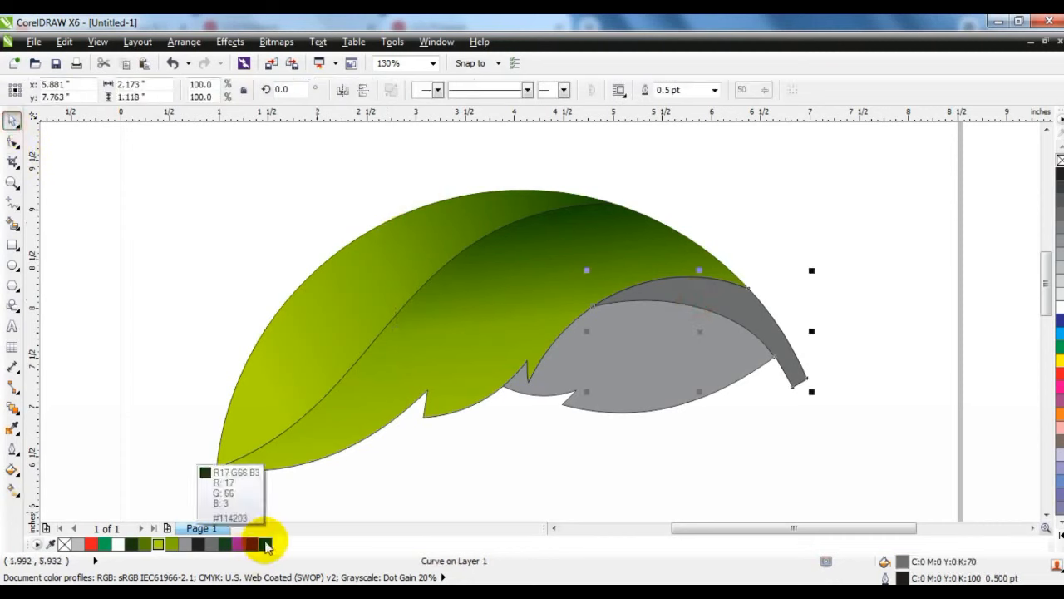
click(721, 379)
click(265, 544)
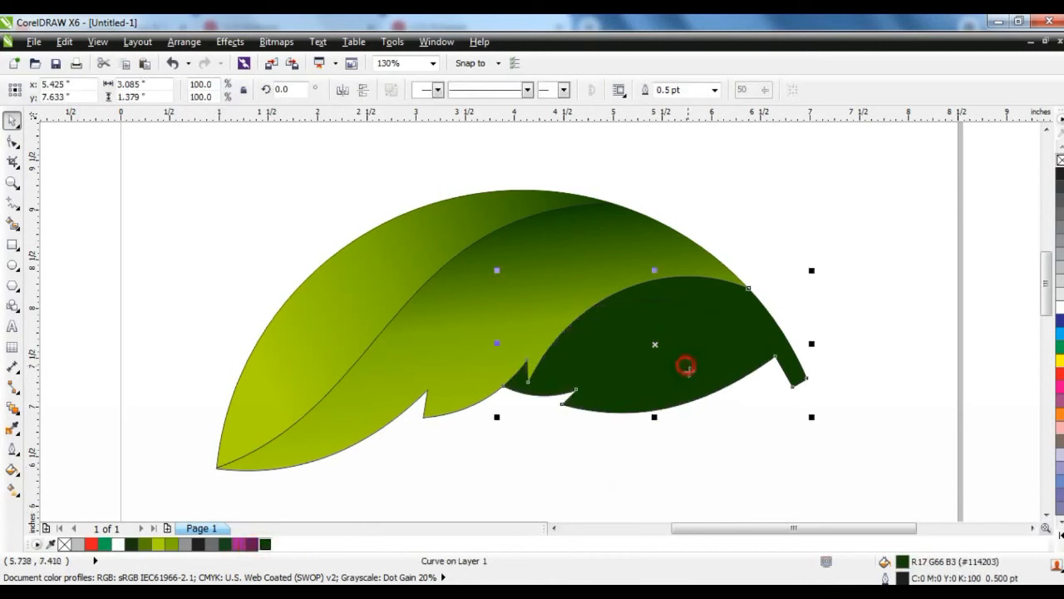
- Apply a linear dark green to olive green fountain fill across the small leaf's lower section, ending well beyond the stem
key(g)
drag(568, 324, 800, 381)
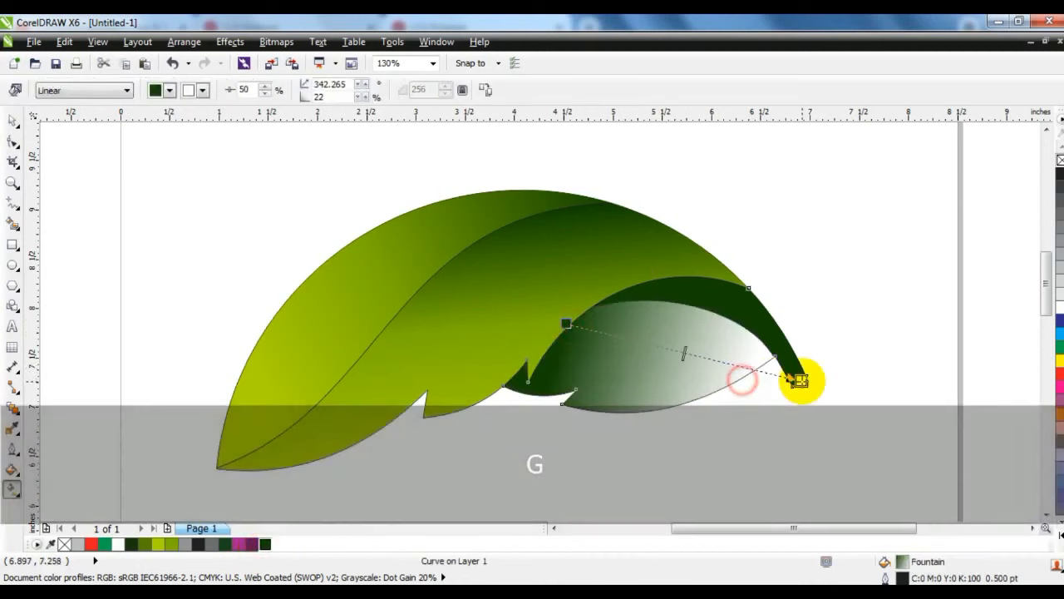
drag(171, 544, 798, 379)
drag(800, 381, 876, 389)
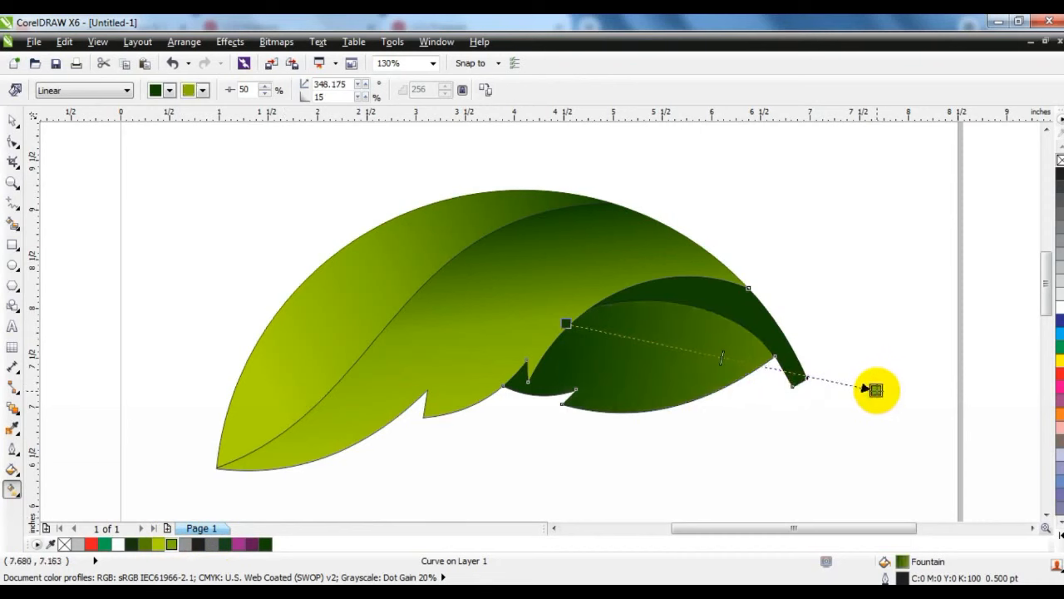
- Remove the outlines from all four leaf sections and rotate them together slightly clockwise to about 354.4°
click(12, 121)
key(F3)
key(Escape)
drag(355, 239, 232, 170)
drag(493, 306, 644, 366)
click(586, 285)
drag(604, 356, 592, 366)
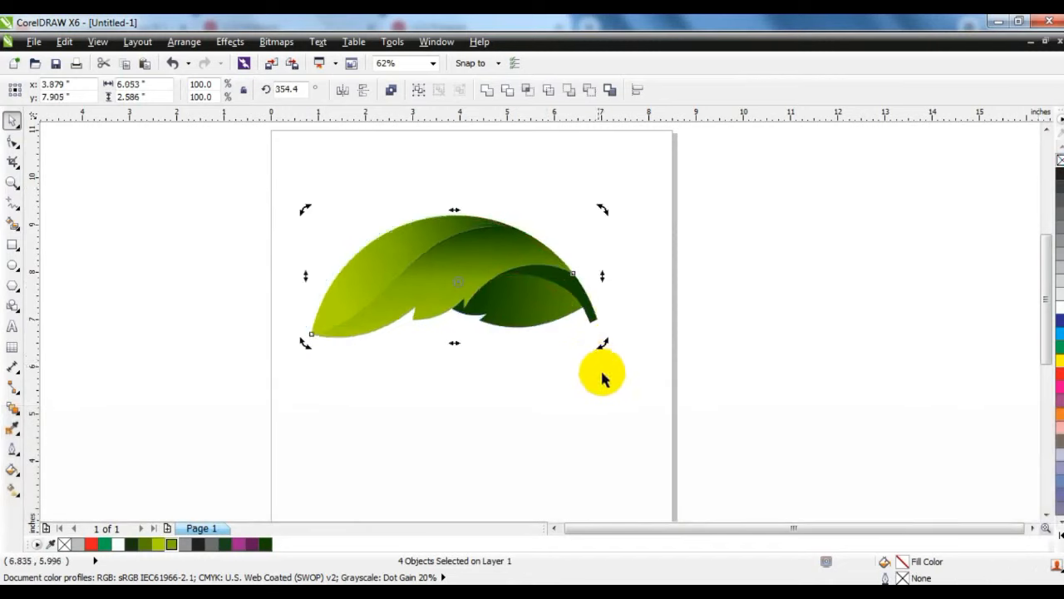
- Group the four leaf sections into one object
click(601, 373)
drag(677, 390, 272, 203)
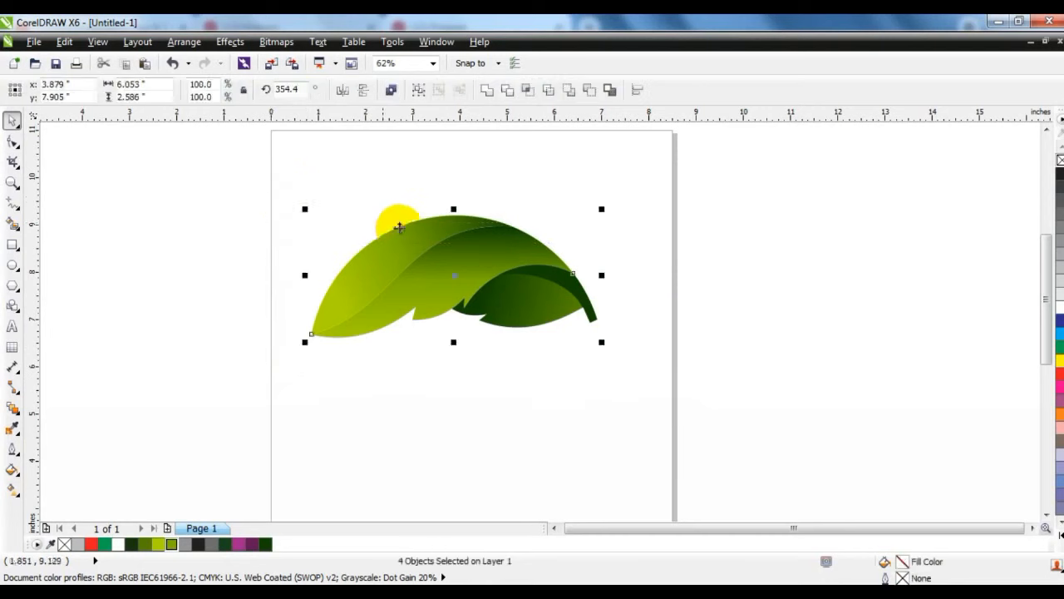
click(413, 90)
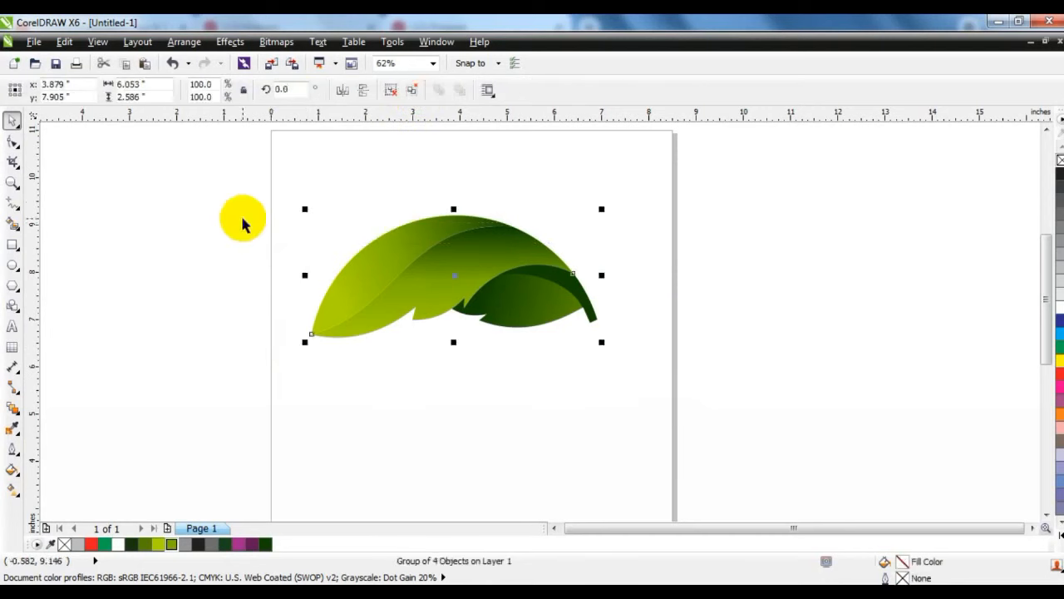
- Duplicate the leaf group, mirror the copy horizontally and vertically, and place it below the original to complete a circular emblem
key(KP_Add)
click(342, 91)
click(362, 90)
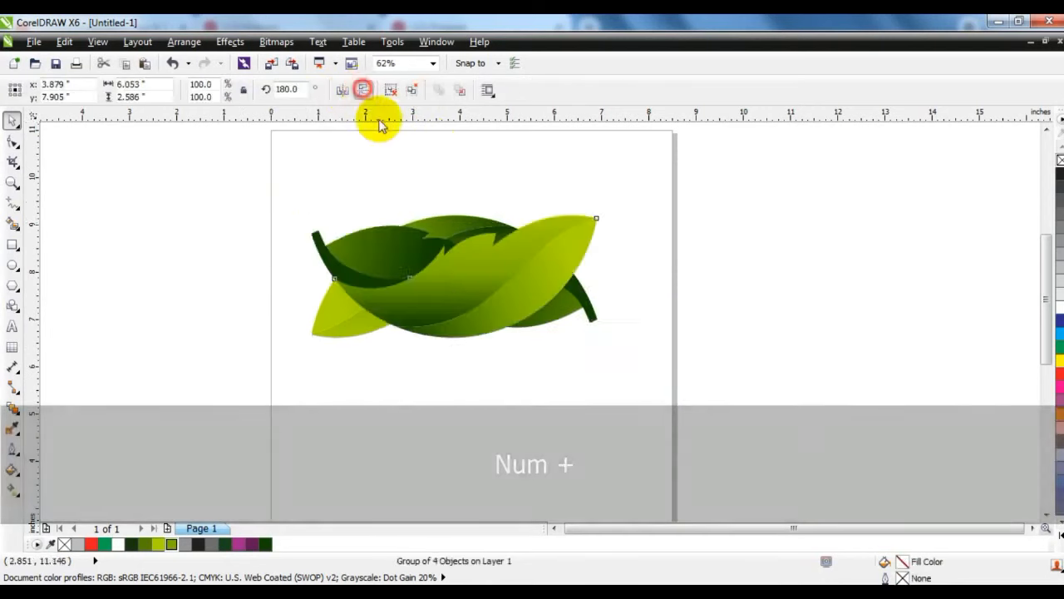
drag(460, 283, 468, 439)
click(701, 364)
- Preview the finished two-leaf emblem in full screen
key(F3)
click(602, 434)
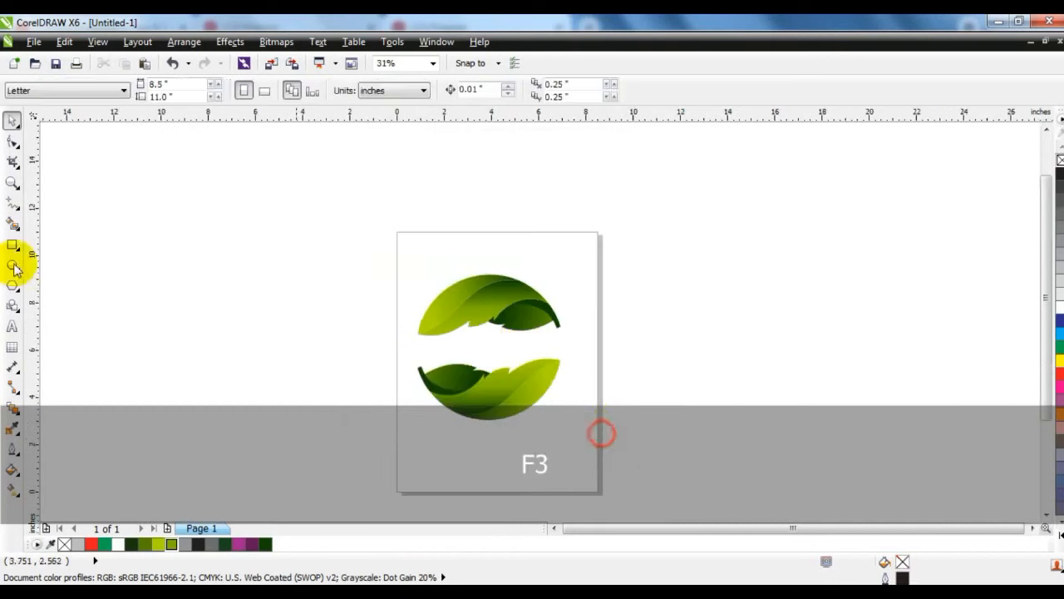
click(12, 182)
drag(298, 227, 643, 454)
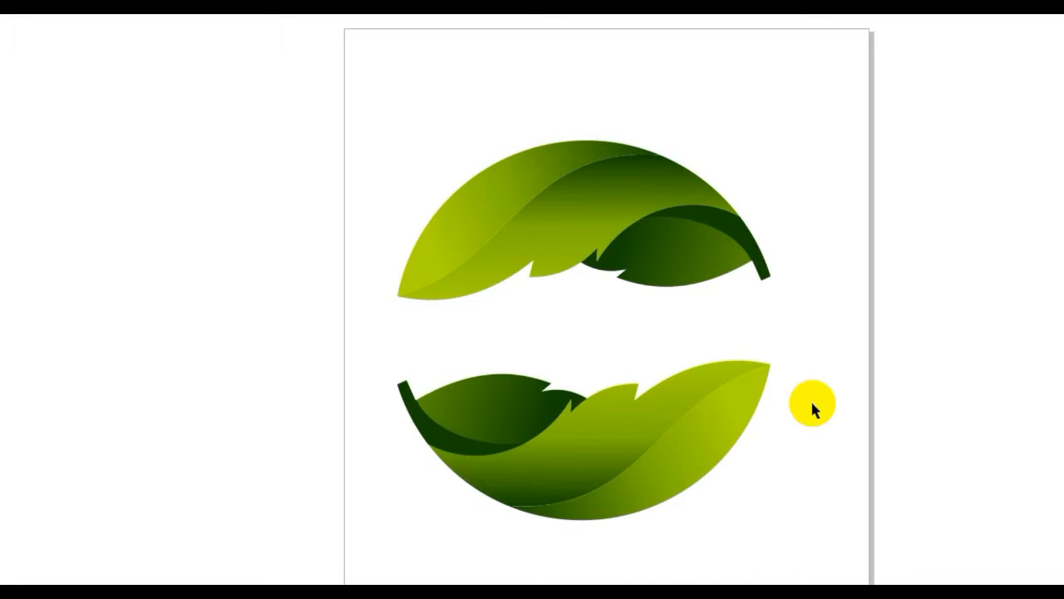
click(812, 404)
click(358, 595)
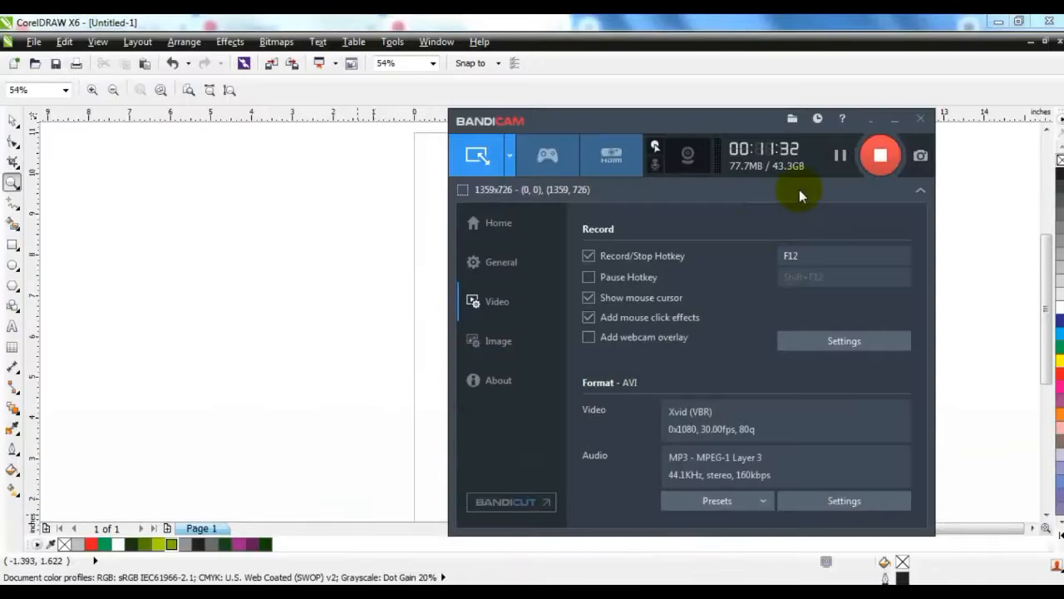
click(881, 155)
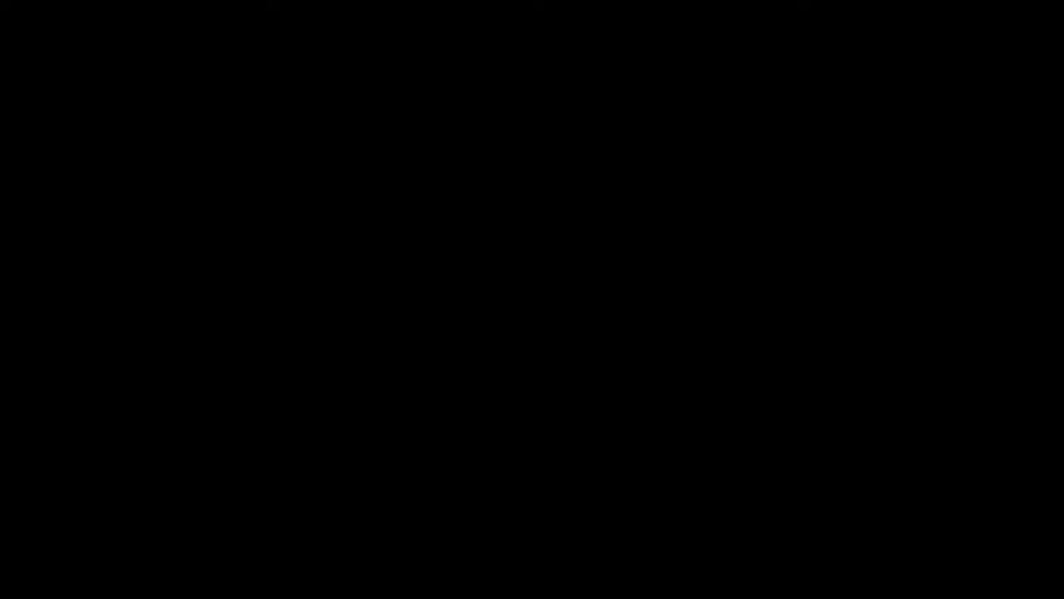